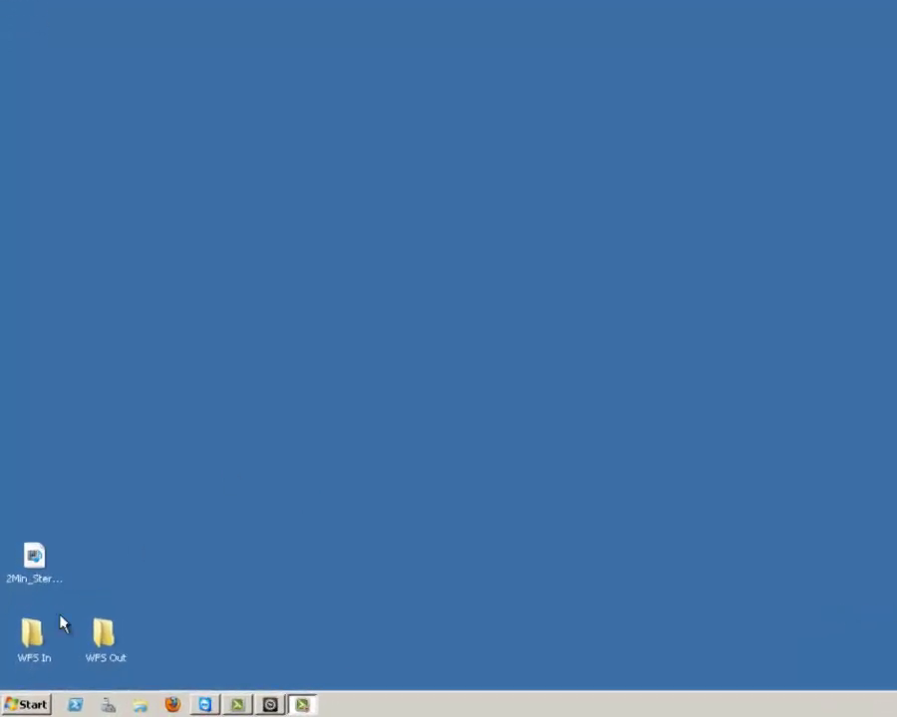
Enable advanced sharing for the WFS In desktop folder, using WFS In as the share name
right_click(32, 637)
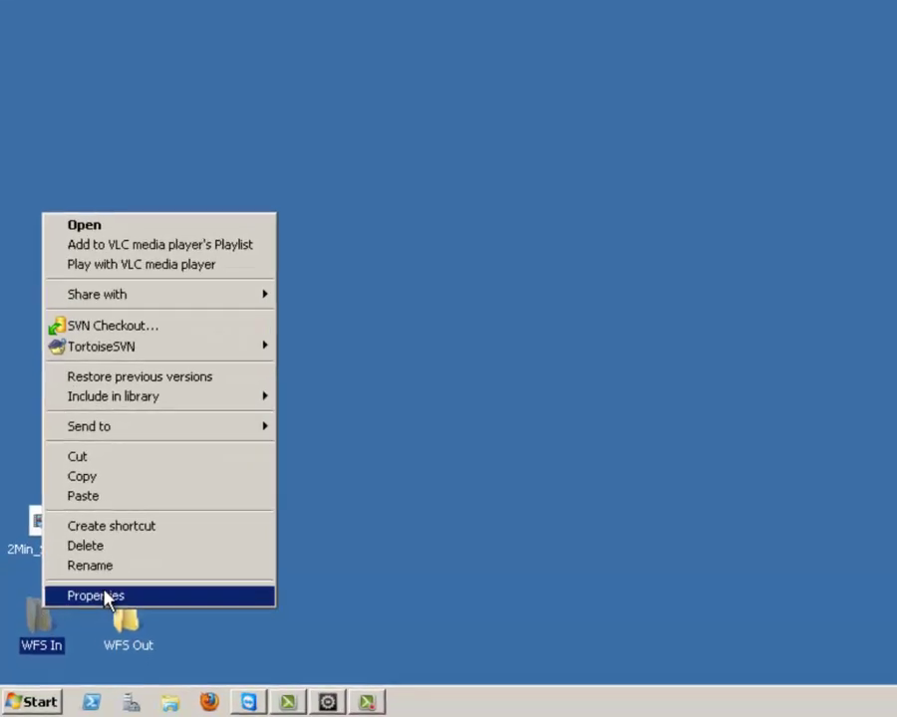
left_click(80, 601)
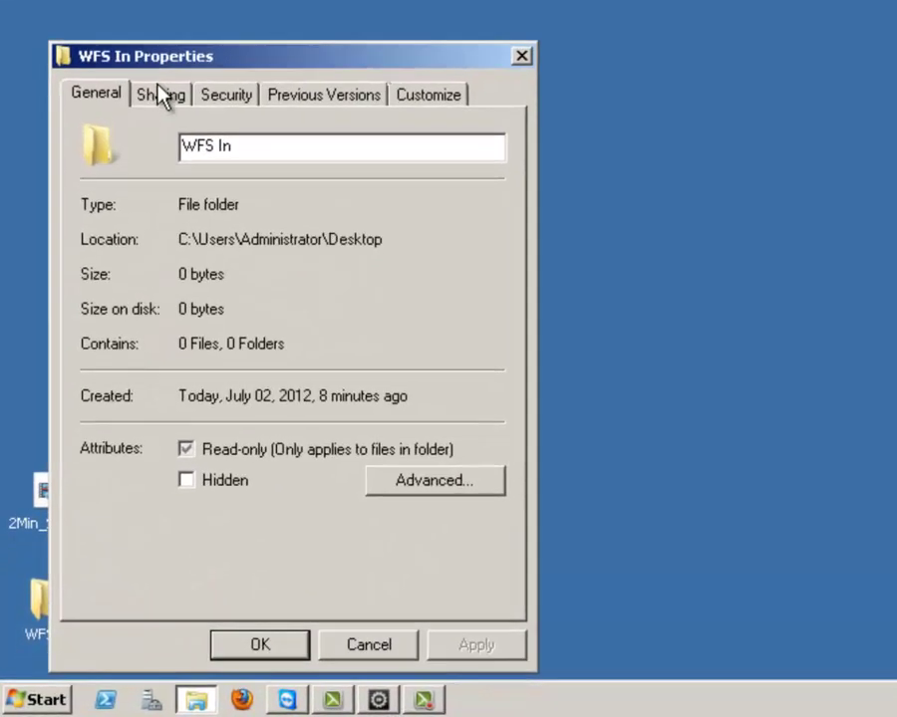
left_click(149, 104)
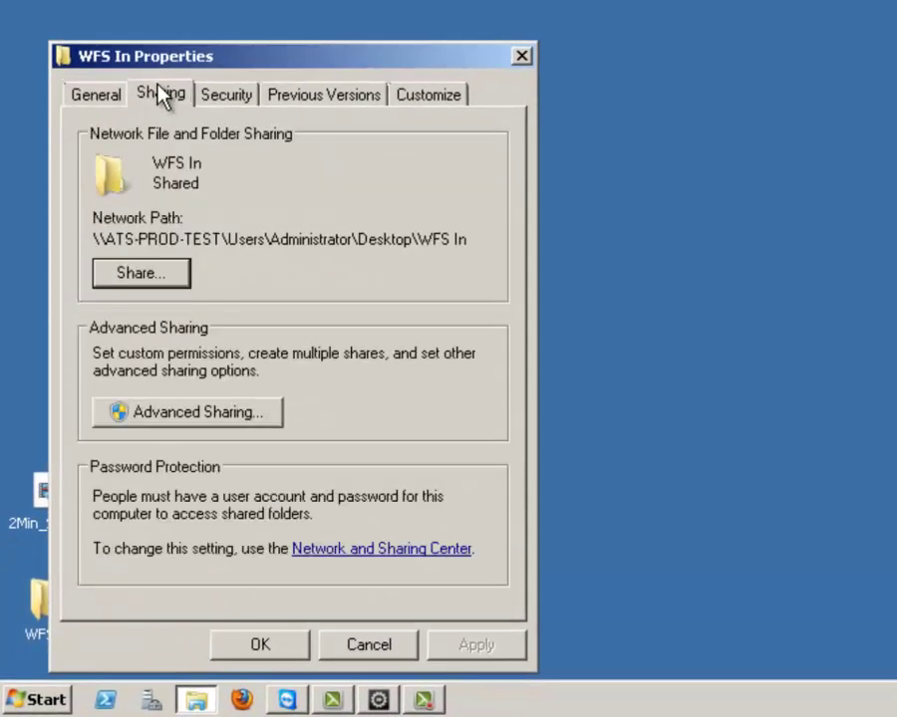
left_click(252, 418)
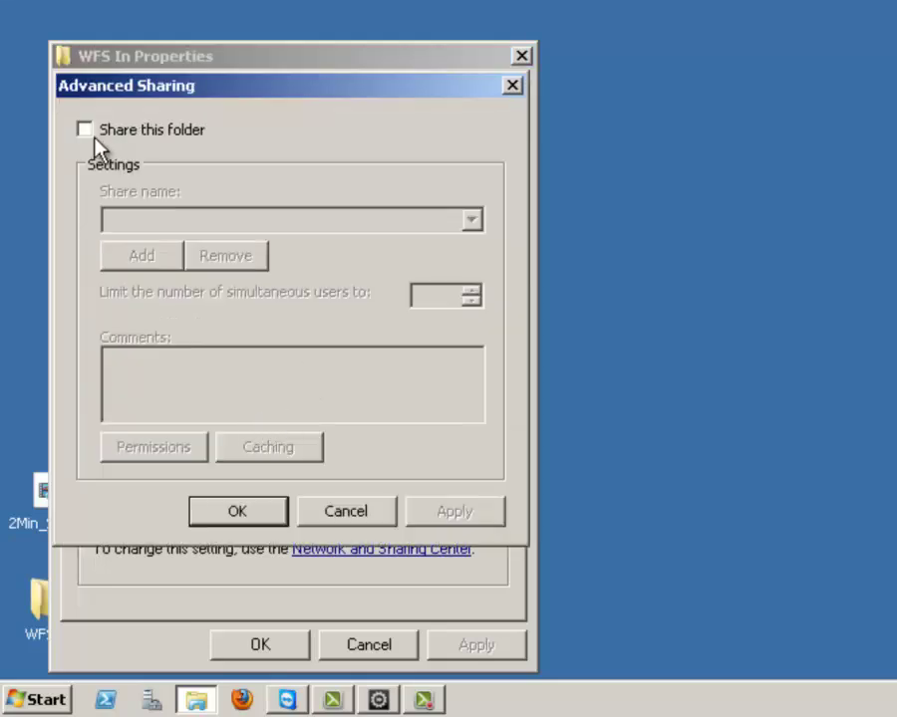
left_click(84, 130)
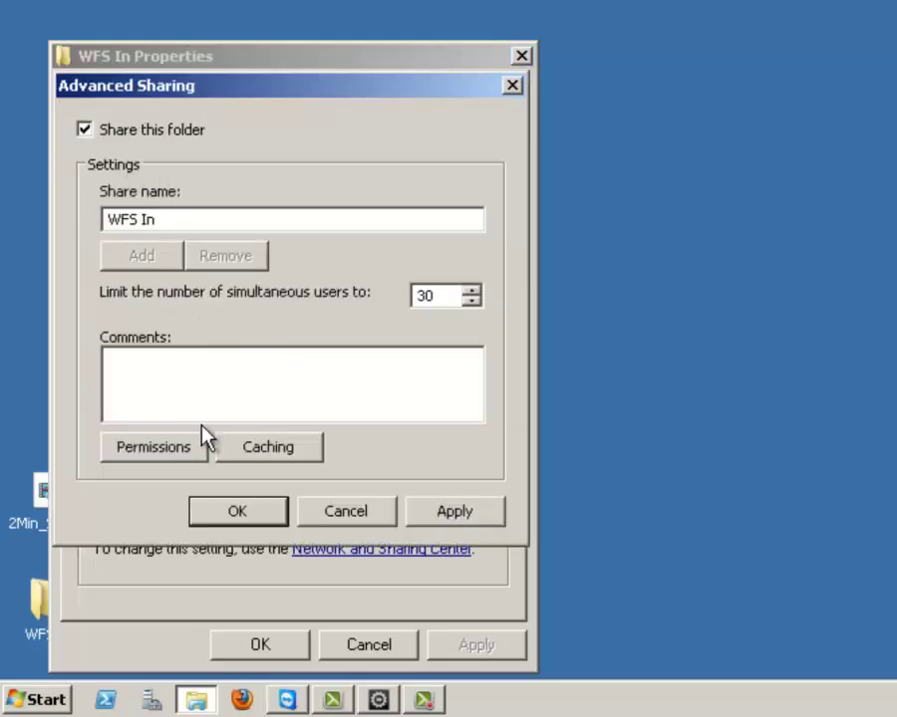
Allow Everyone Full Control, Change and Read on the WFS In share, and apply the sharing settings
left_click(135, 458)
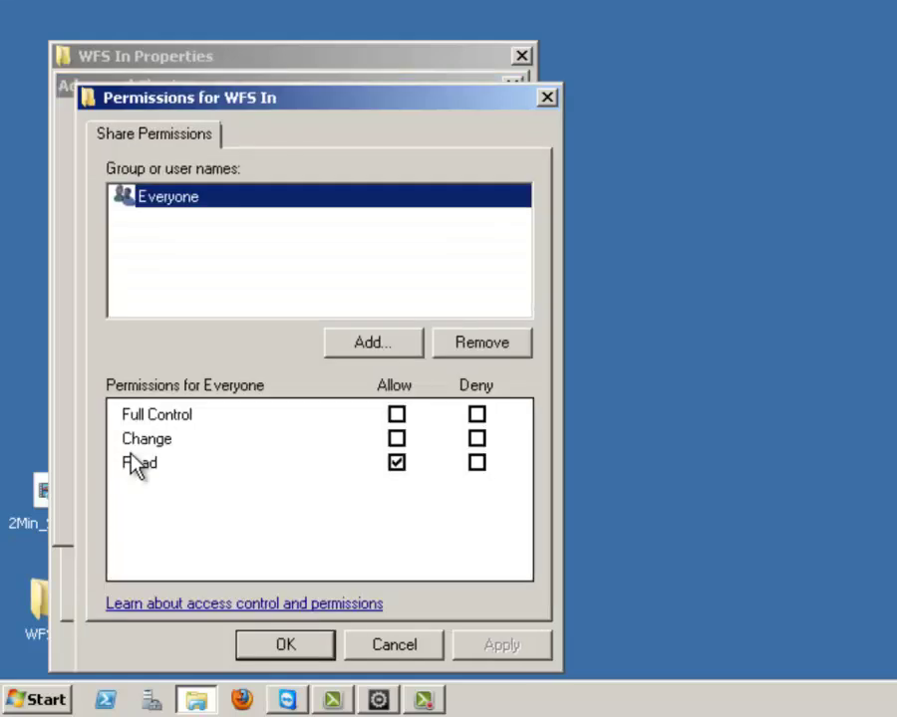
left_click(397, 415)
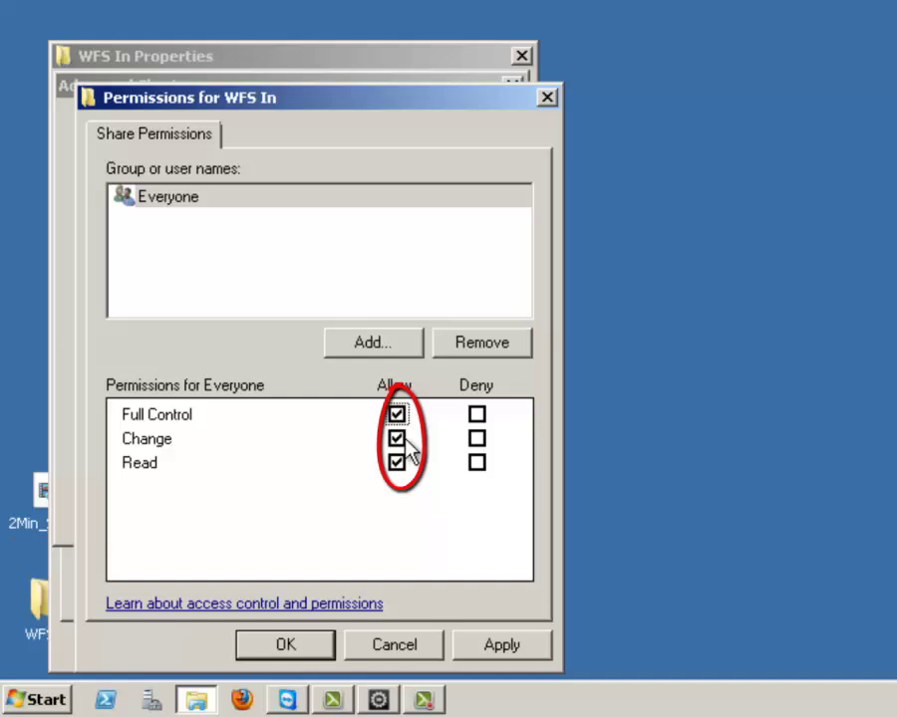
left_click(512, 649)
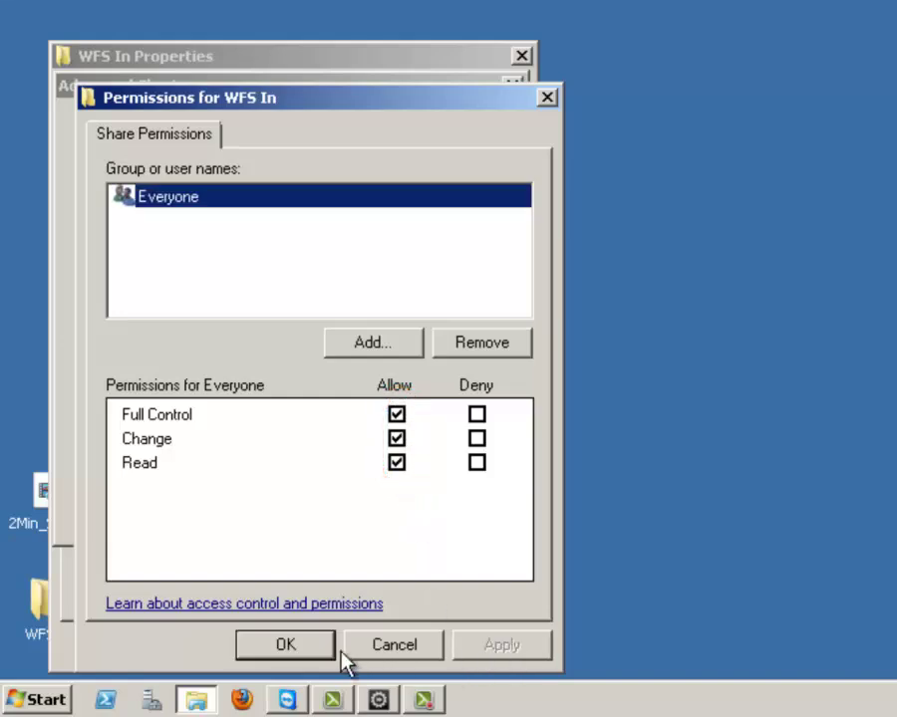
left_click(304, 647)
left_click(466, 513)
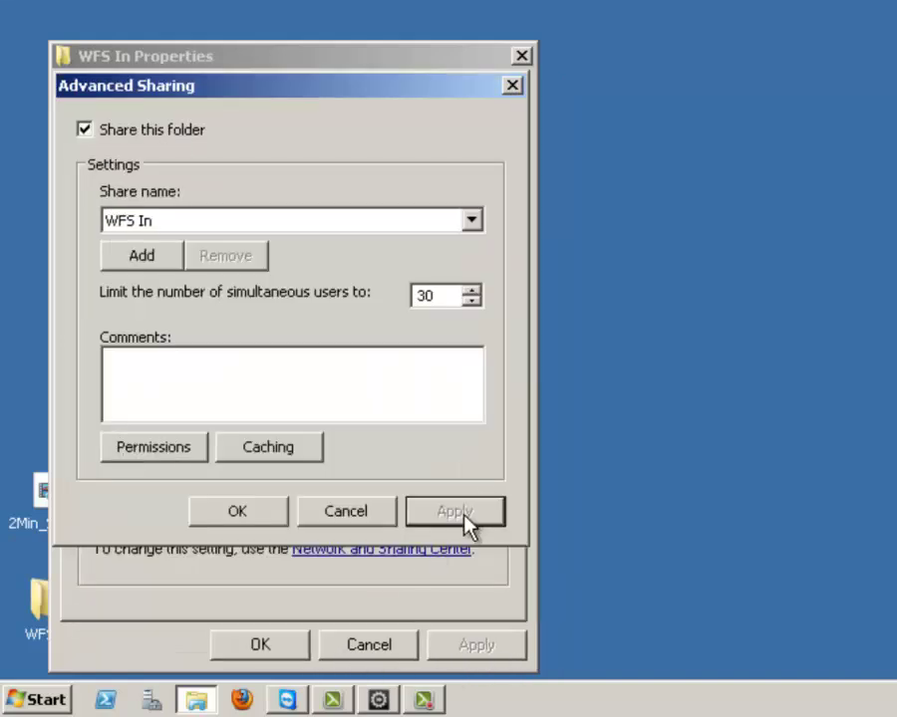
left_click(274, 516)
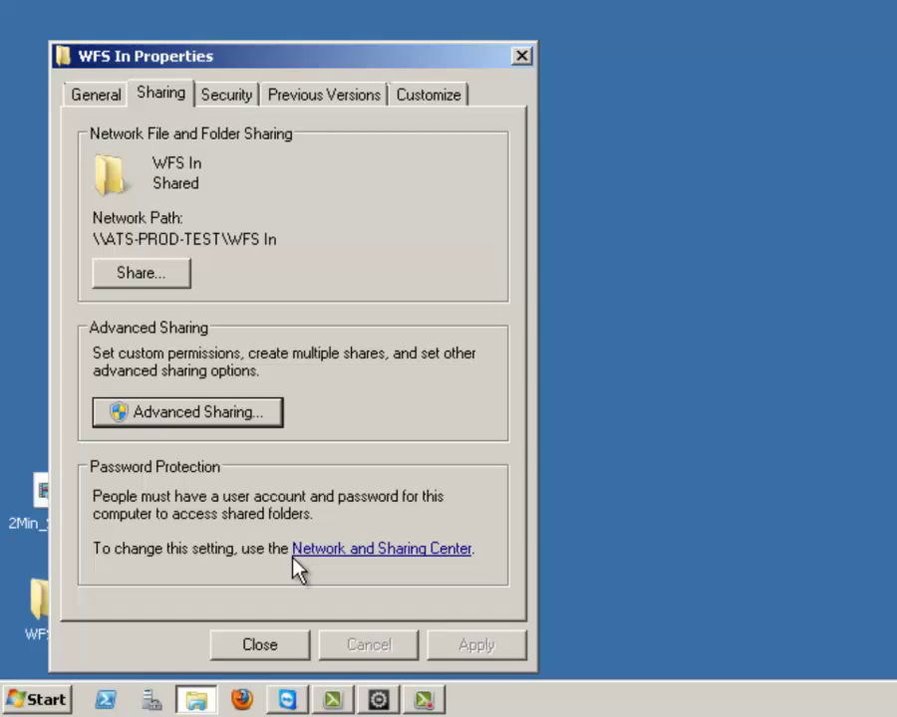
left_click(286, 648)
Enable advanced sharing for the WFS Out desktop folder, using WFS Out as the share name
right_click(142, 601)
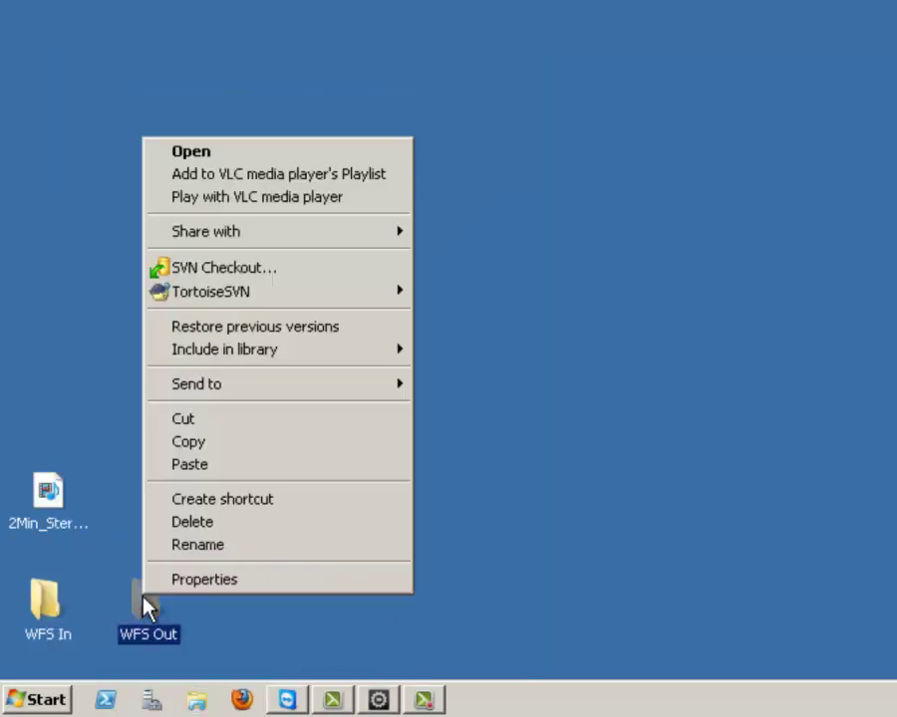
left_click(262, 590)
left_click(260, 100)
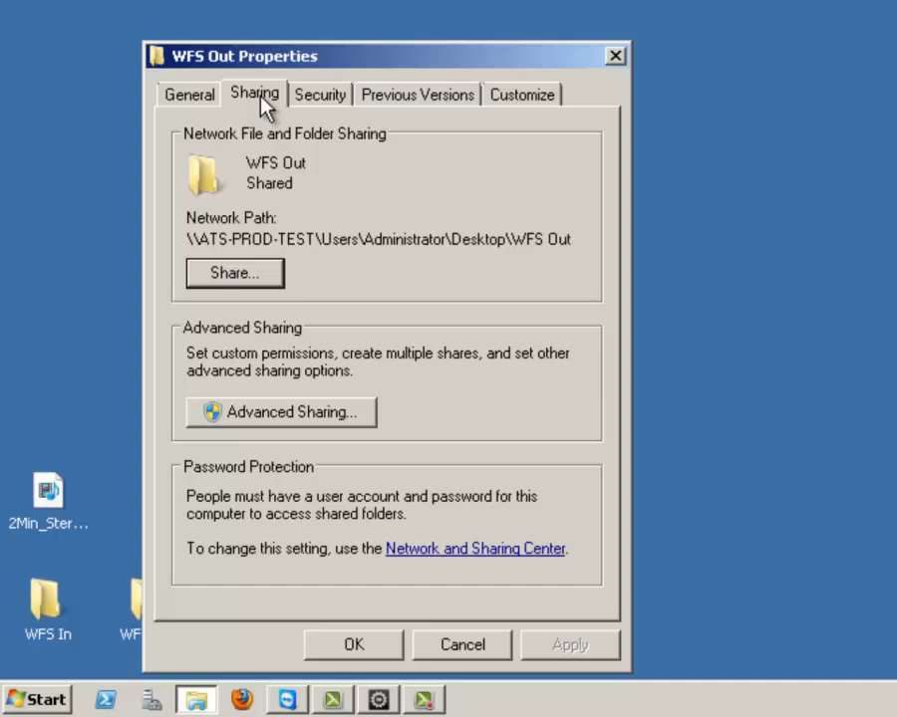
left_click(260, 417)
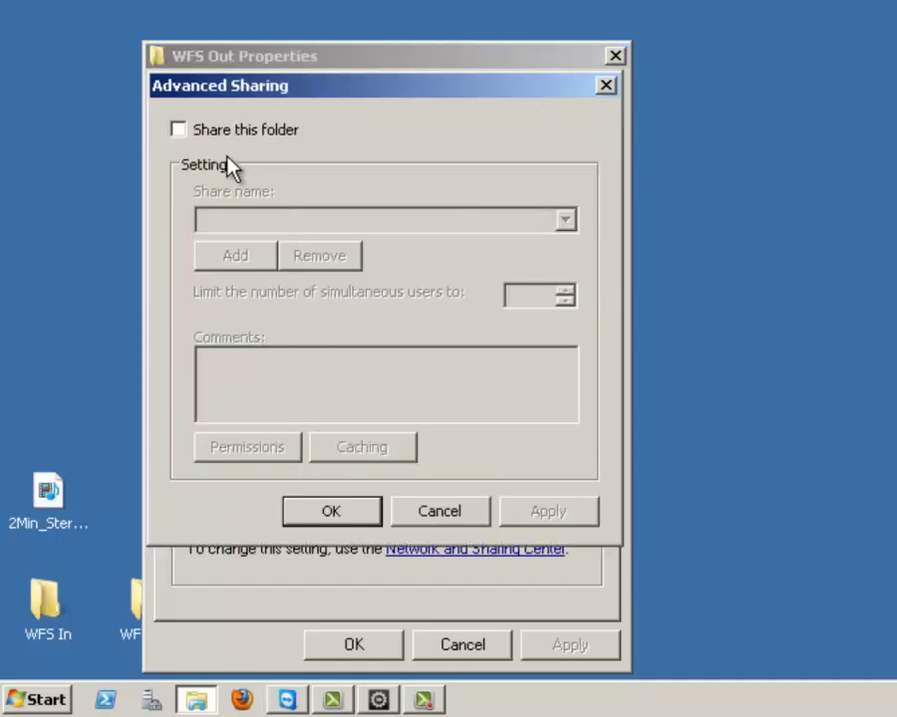
left_click(178, 130)
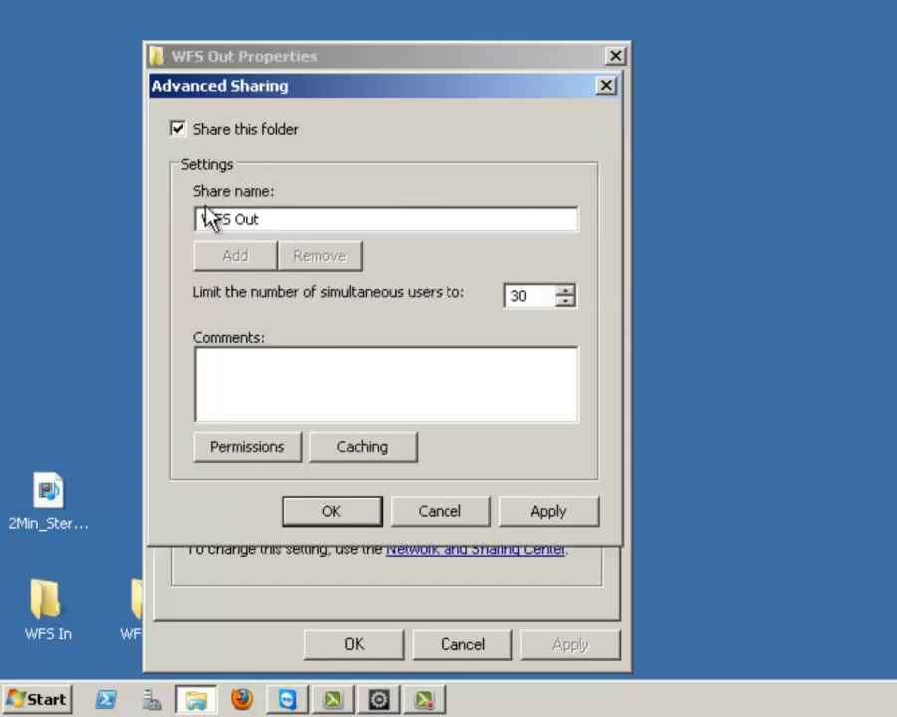
Allow Everyone Full Control, Change and Read on the WFS Out share, and save the sharing settings
left_click(279, 449)
left_click(490, 415)
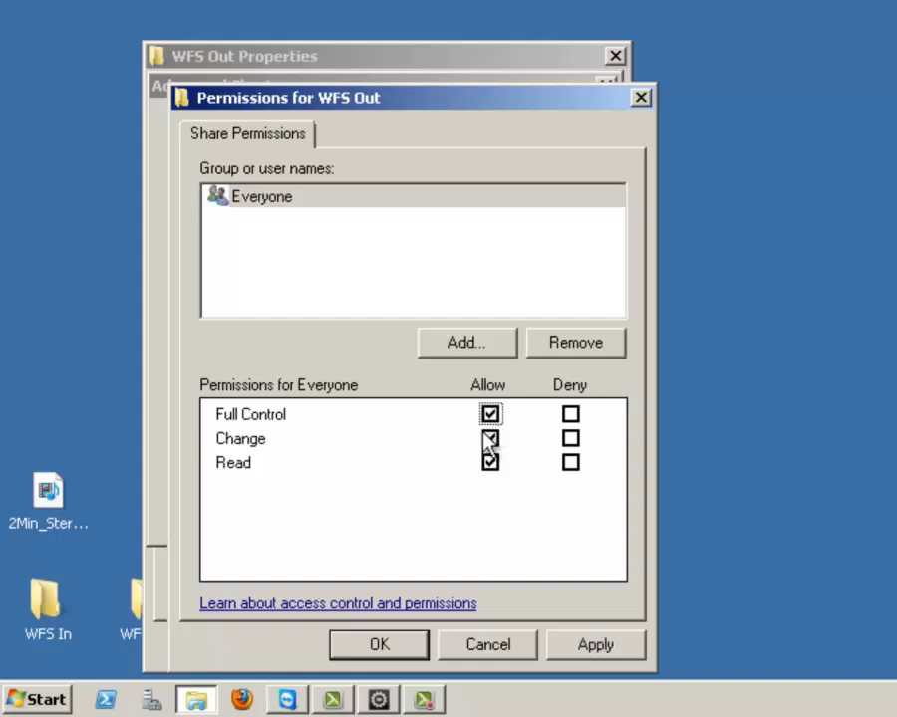
left_click(582, 640)
left_click(409, 645)
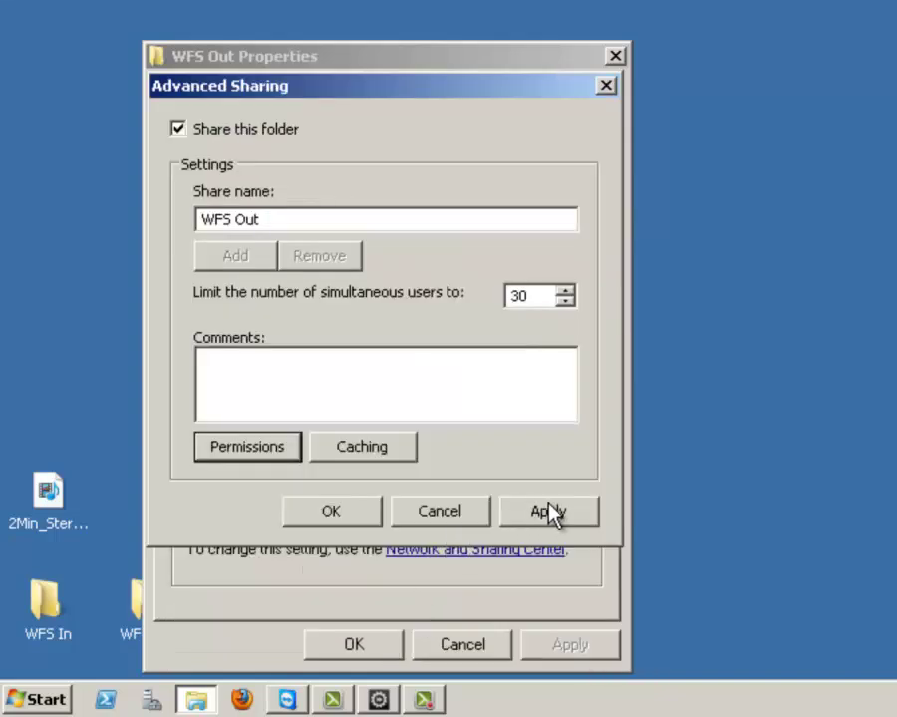
left_click(331, 512)
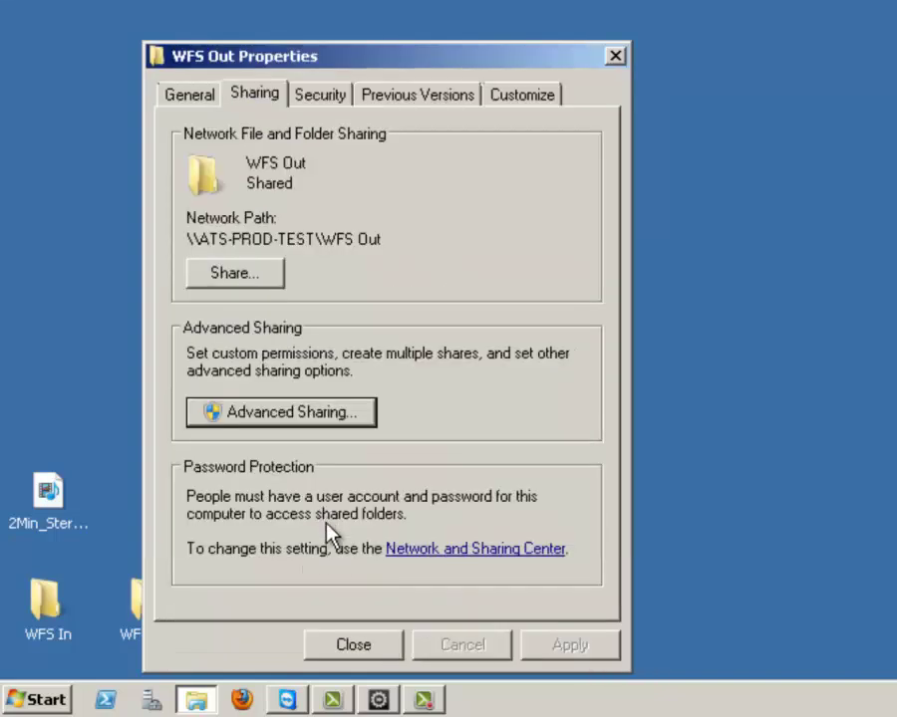
left_click(351, 644)
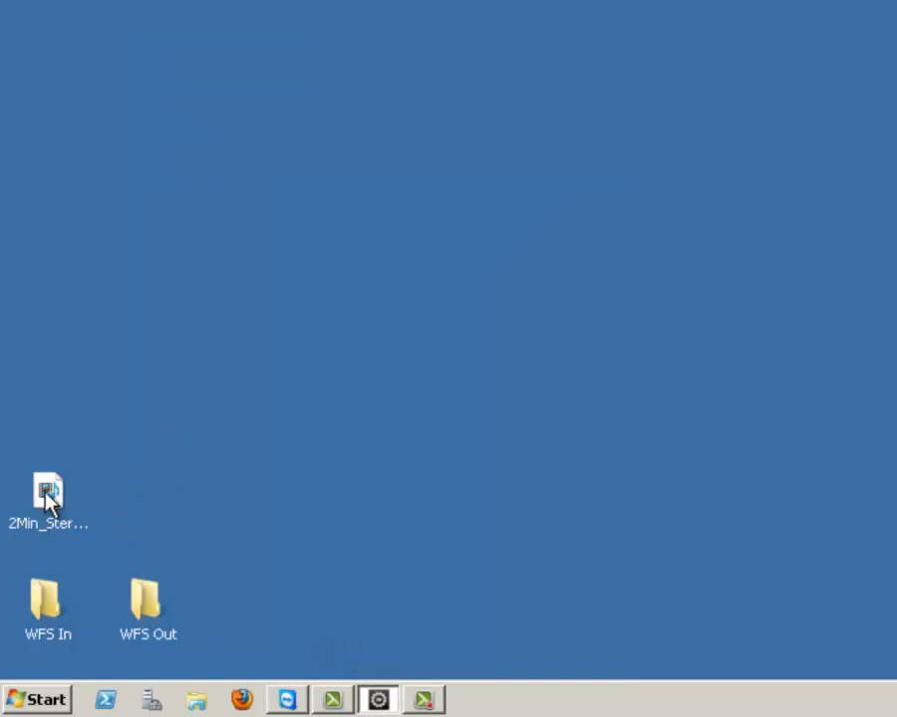
Move the 2Min_Ster… media file from the desktop into the WFS In folder
left_click_drag(48, 496, 42, 604)
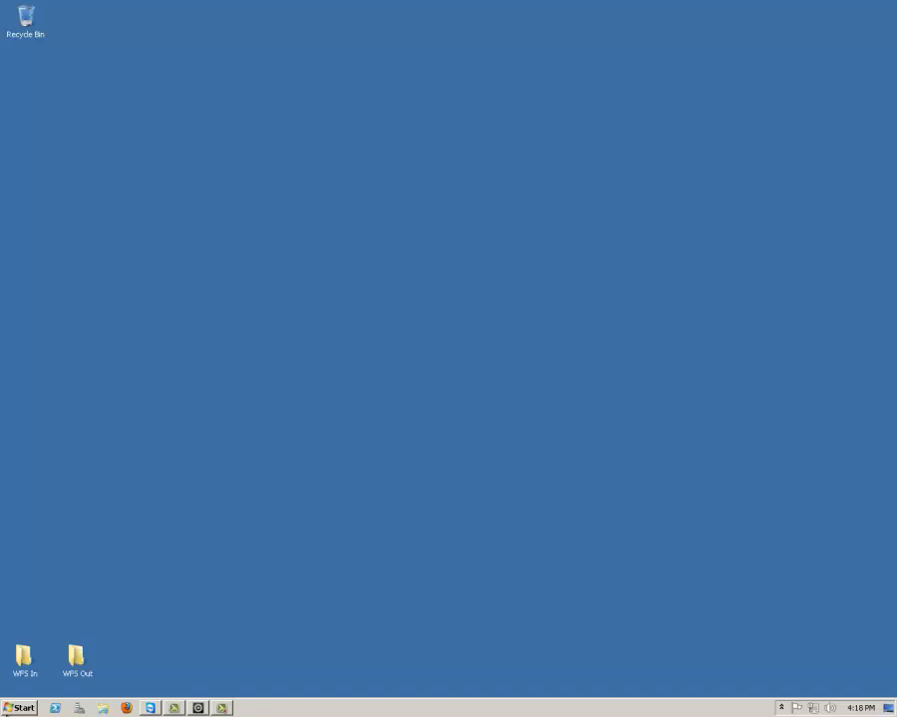
Switch to Rhozet Workflow Manager and open the Workflow Editor
left_click(198, 708)
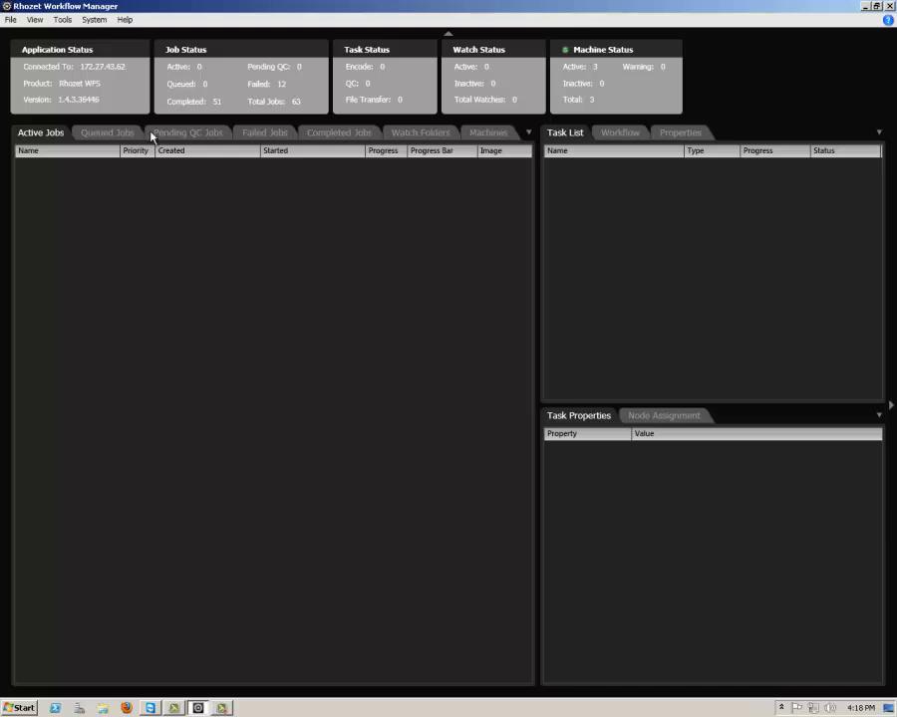
left_click(63, 20)
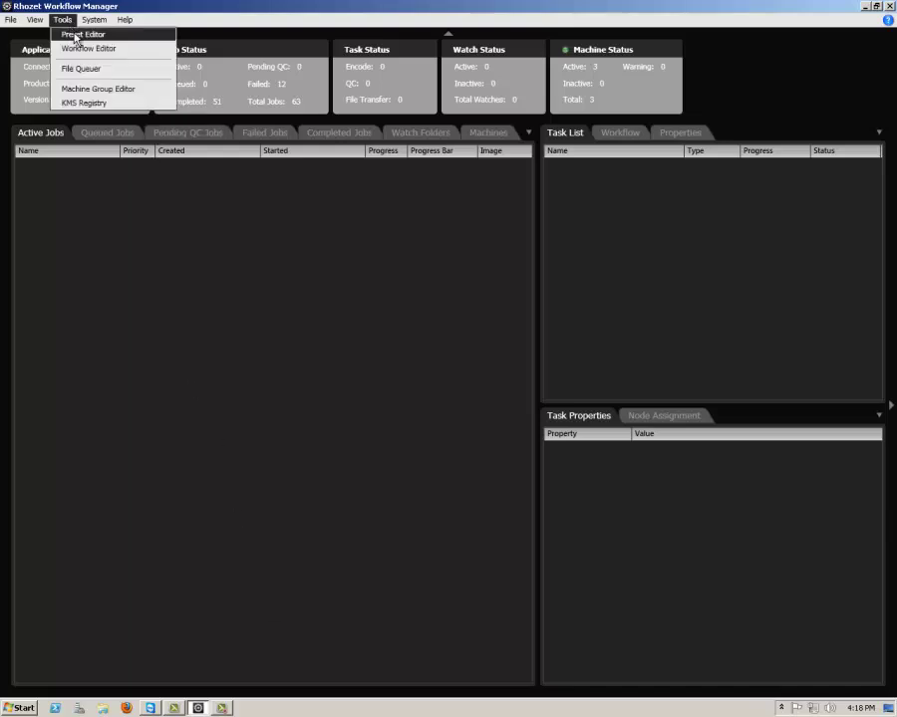
left_click(130, 50)
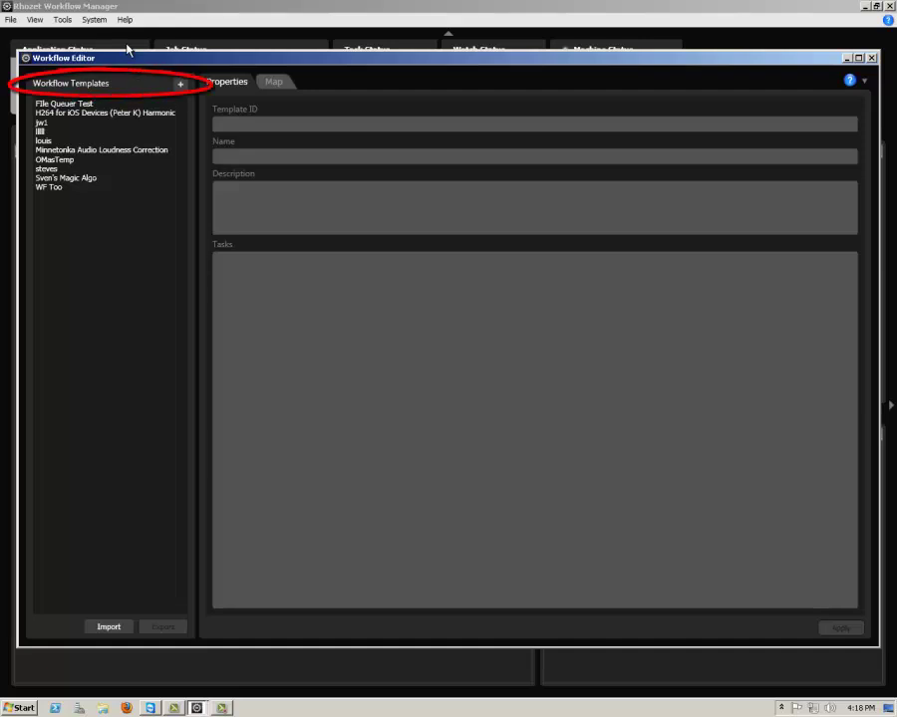
Create a workflow template named "Mtka Loudness Correction" with the description "Loudness Correction" and default properties
left_click(181, 84)
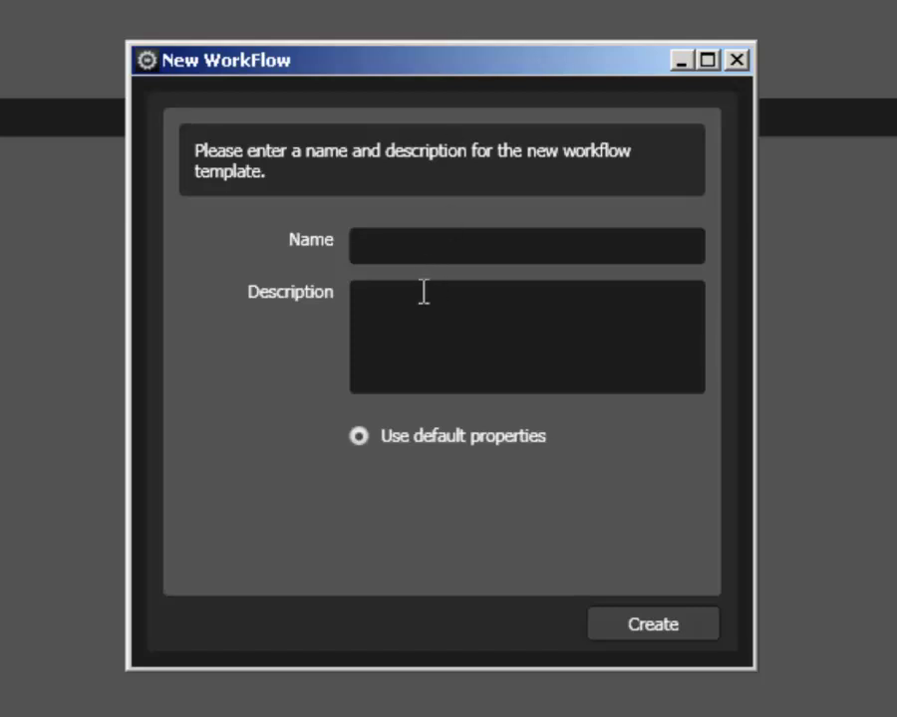
left_click(419, 250)
type("Mtka Loudne")
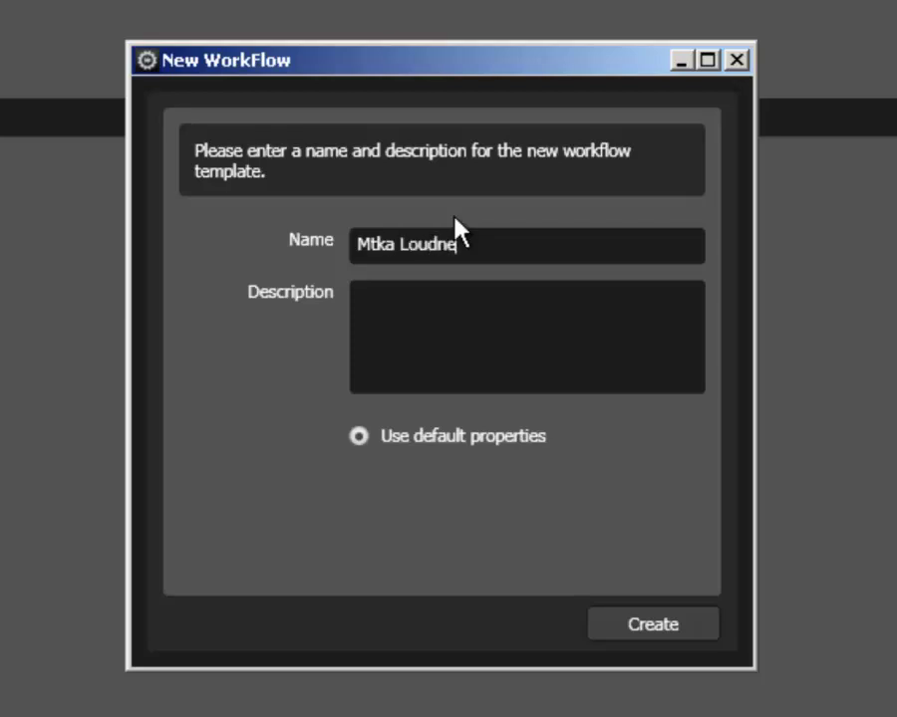
type("ss Correction")
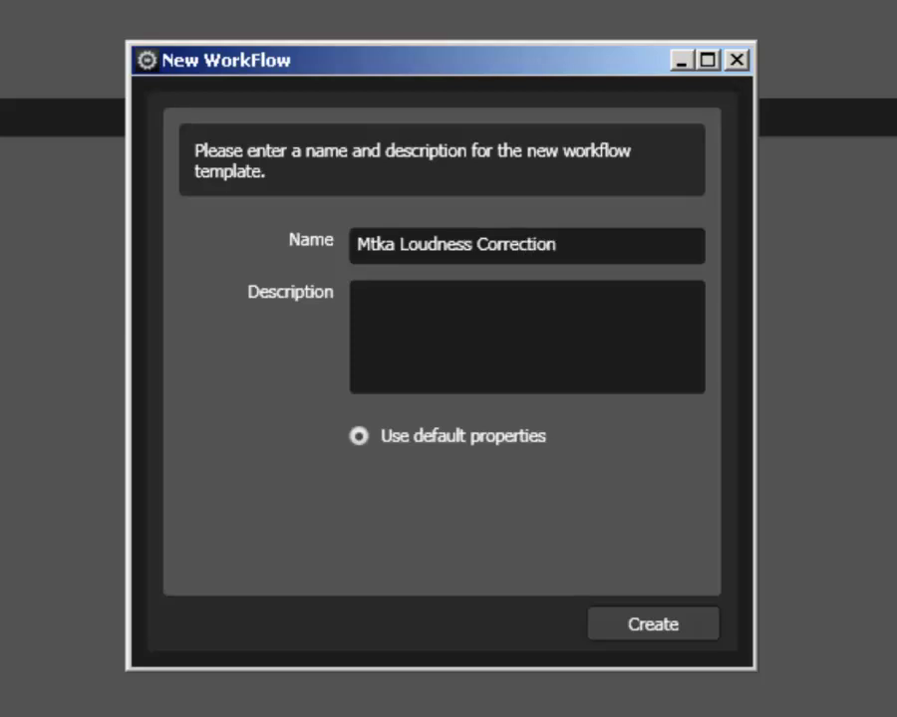
left_click(480, 314)
type("Loudness Corre")
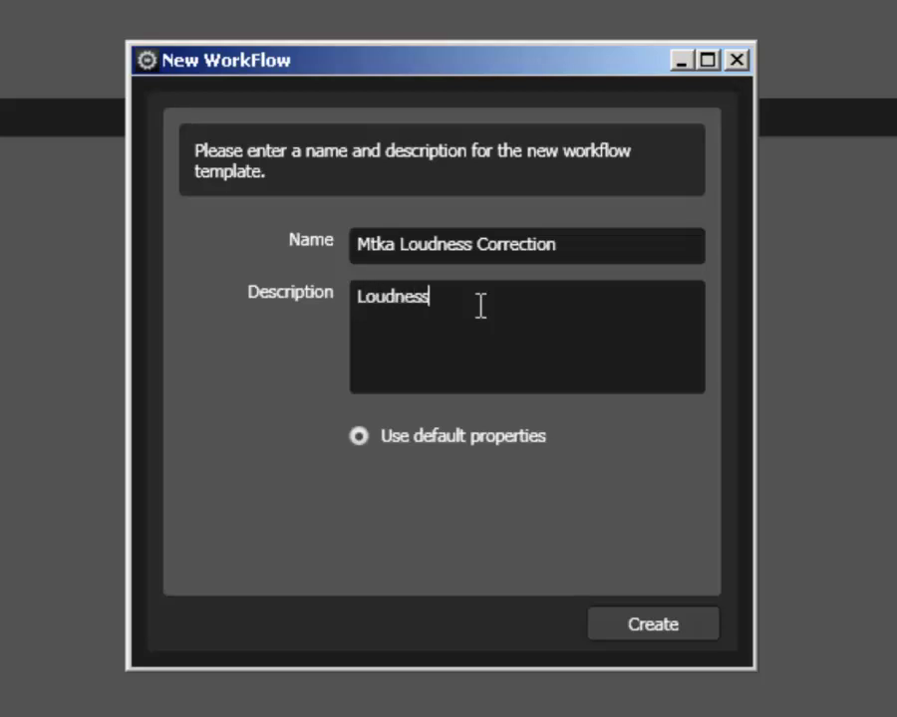
type("ction")
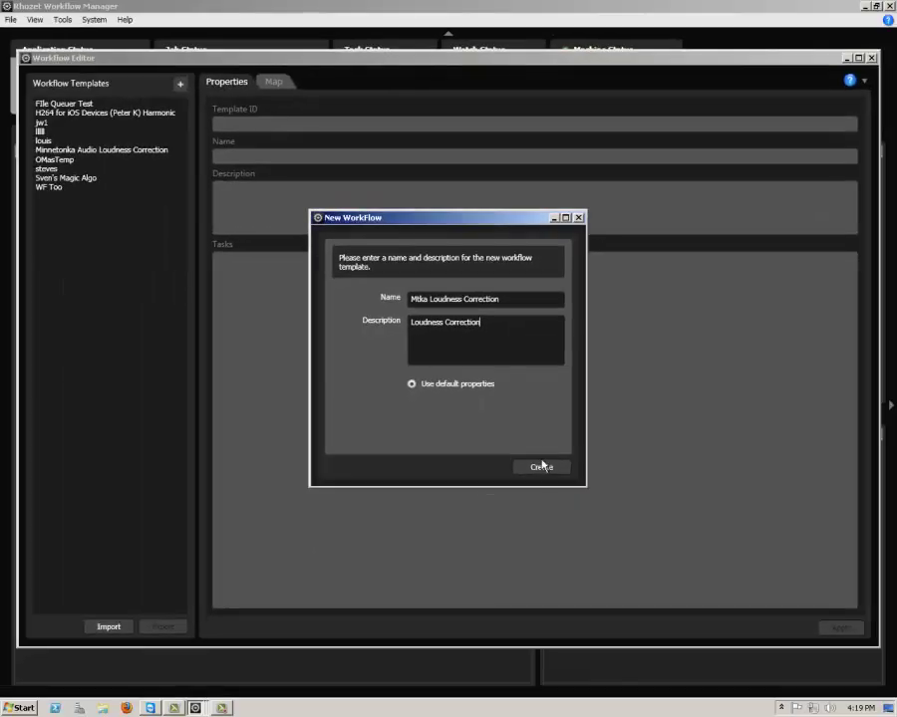
left_click(544, 469)
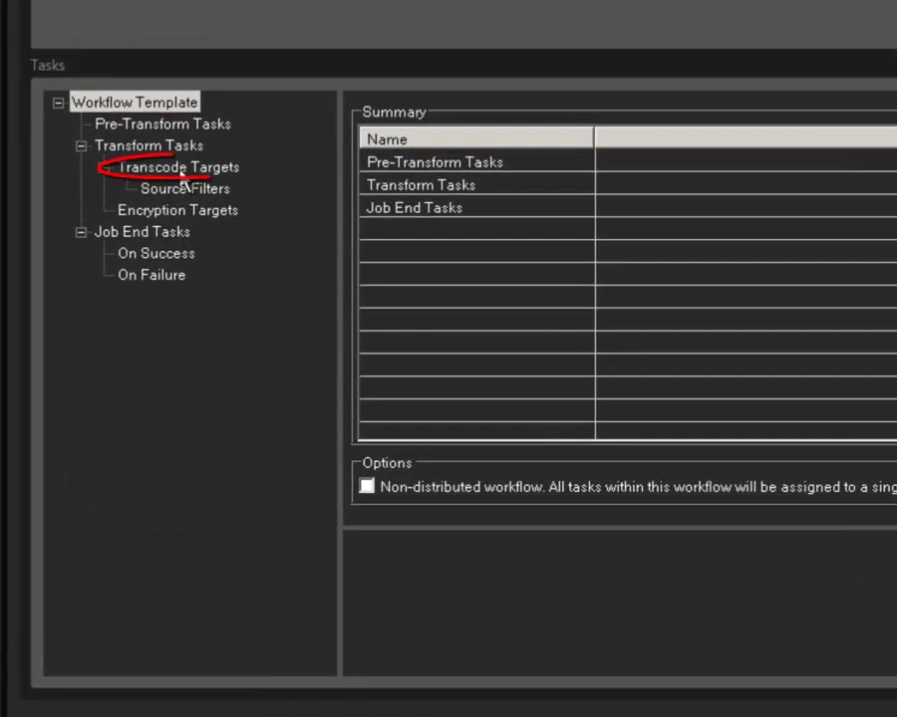
Add a new target under Transcode Targets in the Mtka Loudness Correction template
left_click(238, 233)
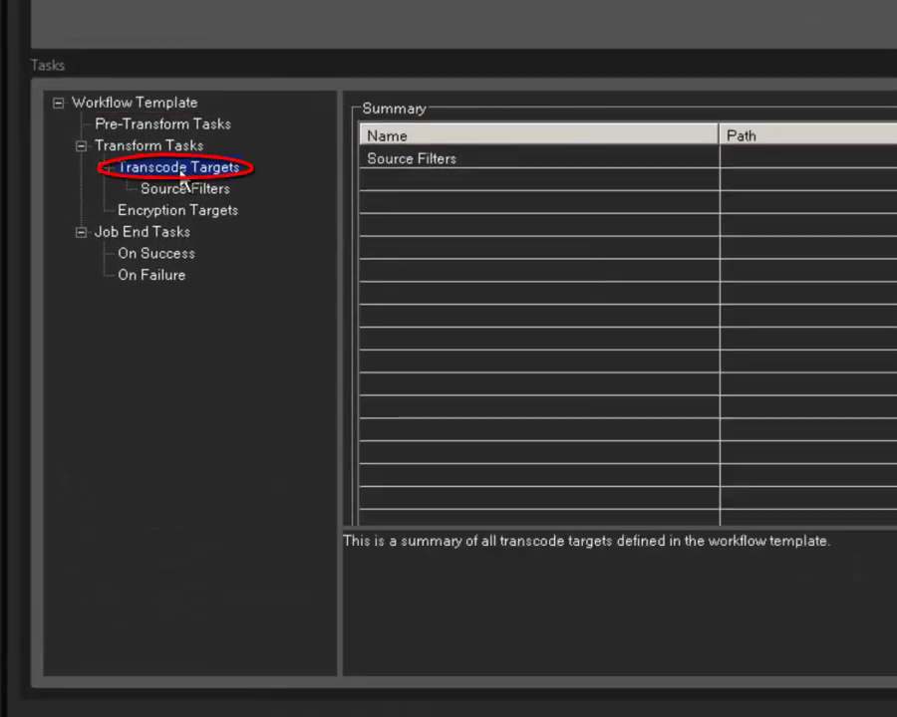
right_click(182, 181)
left_click(235, 212)
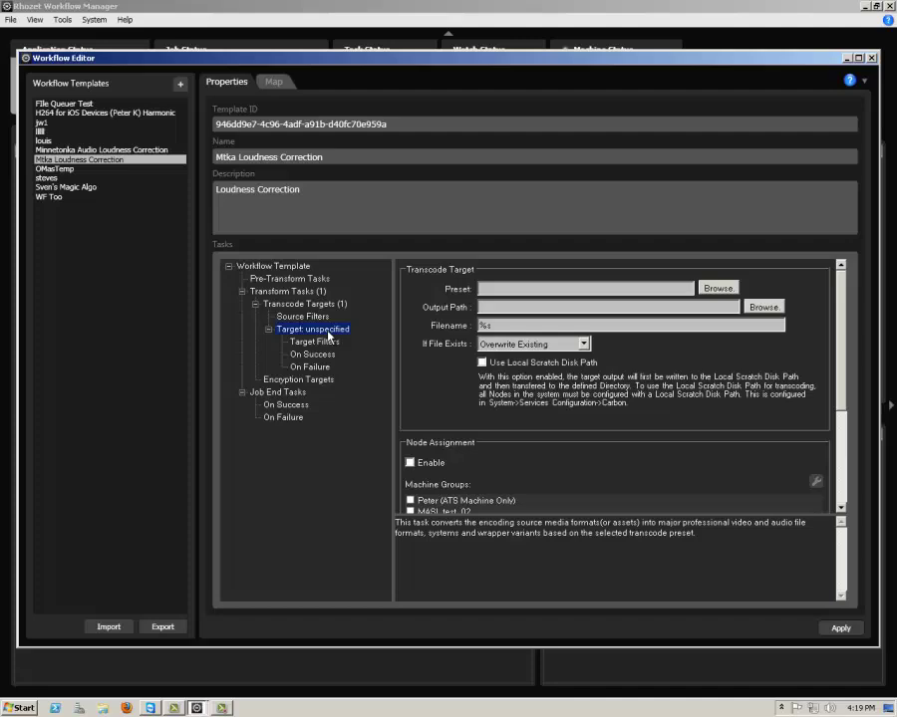
Assign the "Audio - PCM 48kHz (24 bit)" preset from the Audio PCM category to the new transcode target
left_click(717, 288)
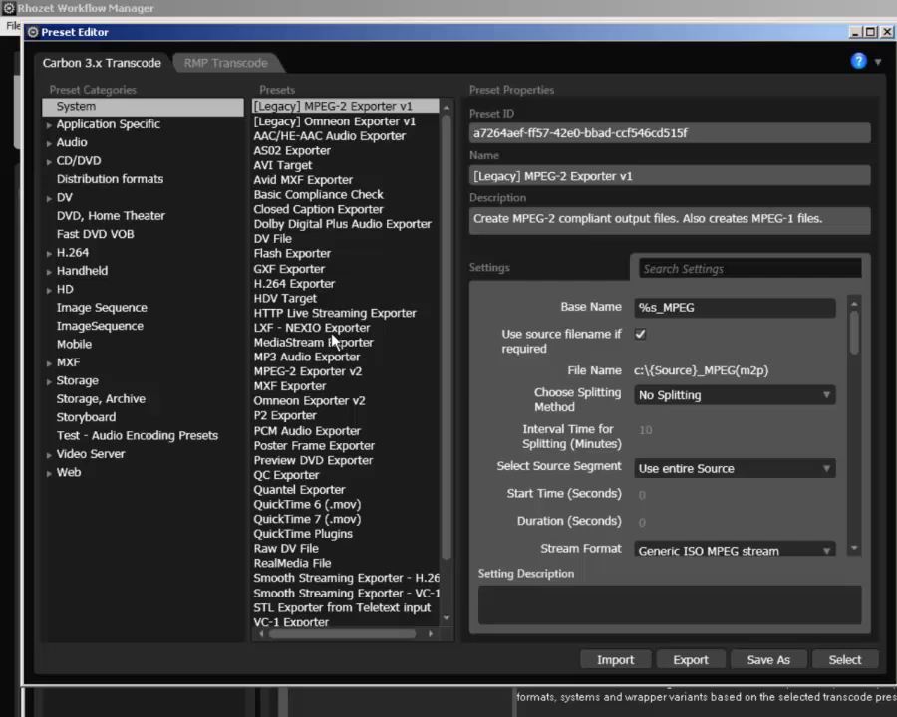
left_click(50, 145)
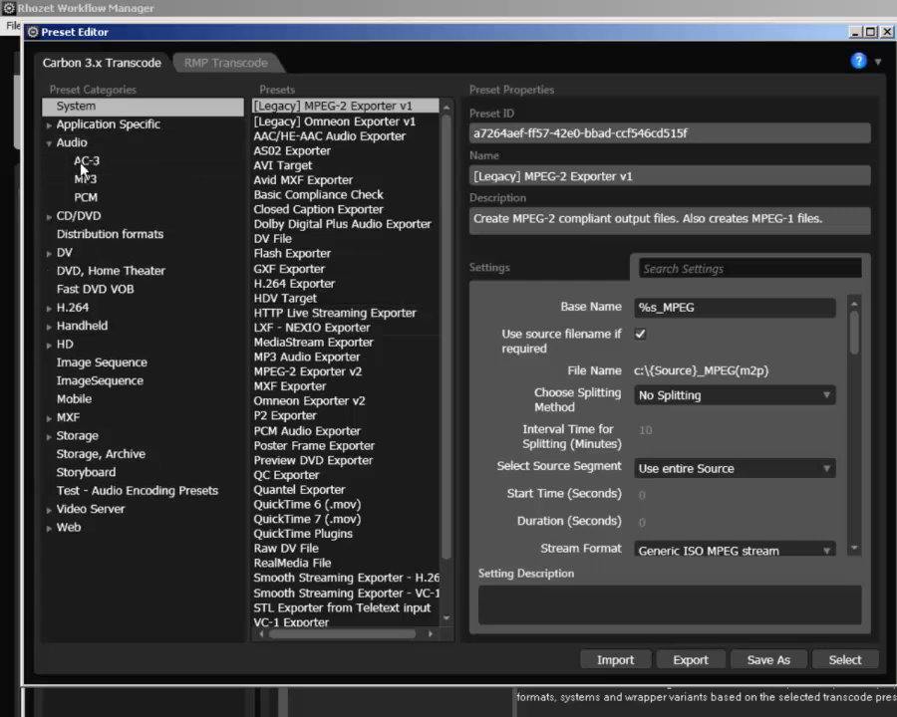
left_click(88, 198)
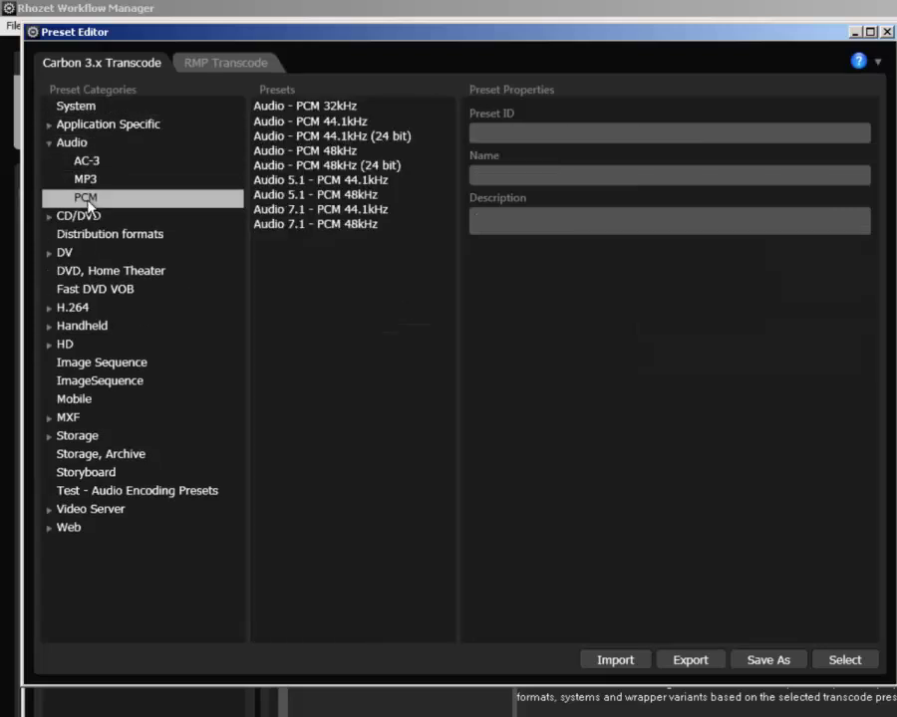
left_click(349, 166)
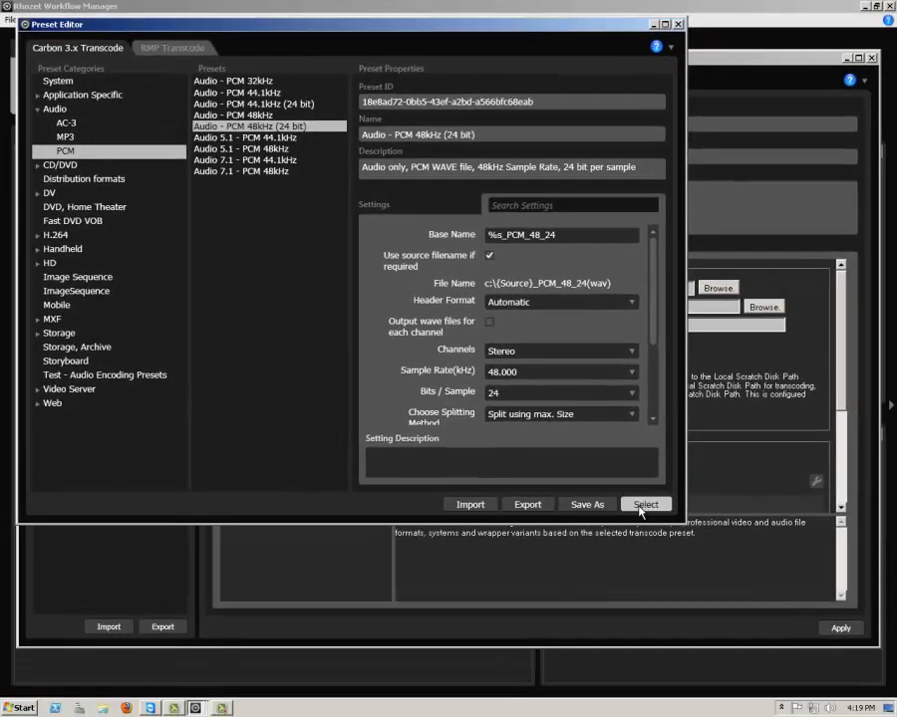
left_click(642, 505)
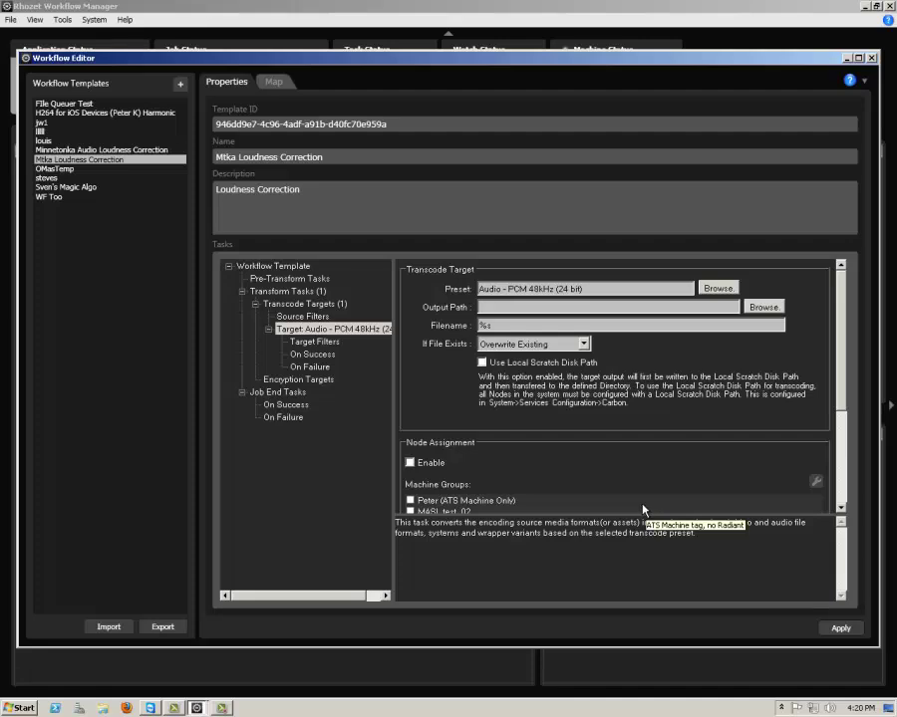
Set the transcode target's output path to the WFS Out folder on the Desktop and enable node assignment
left_click(765, 307)
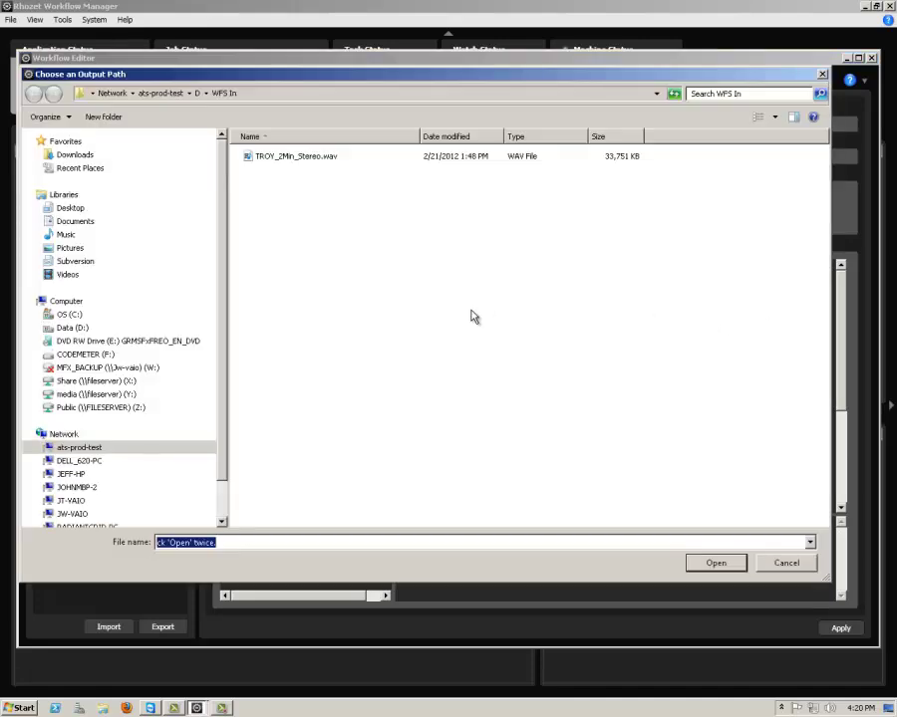
left_click(76, 157)
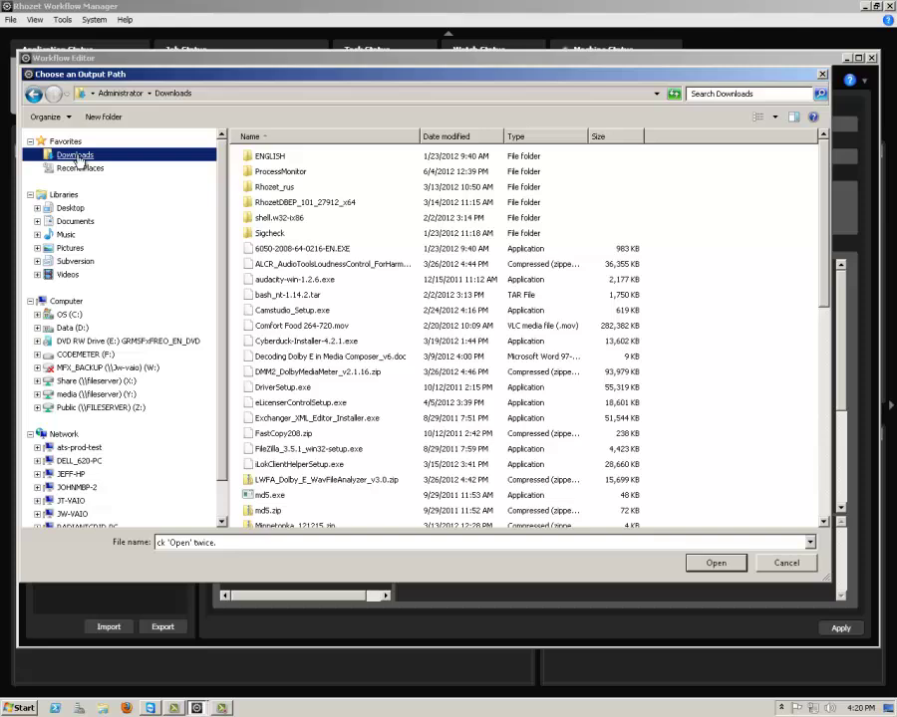
left_click(69, 209)
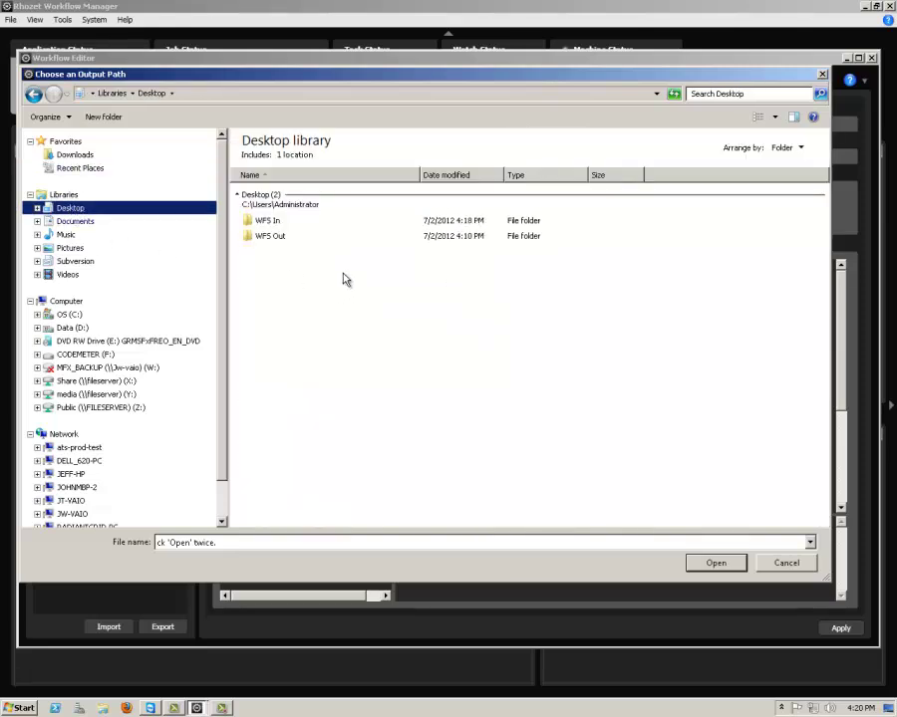
left_click(290, 239)
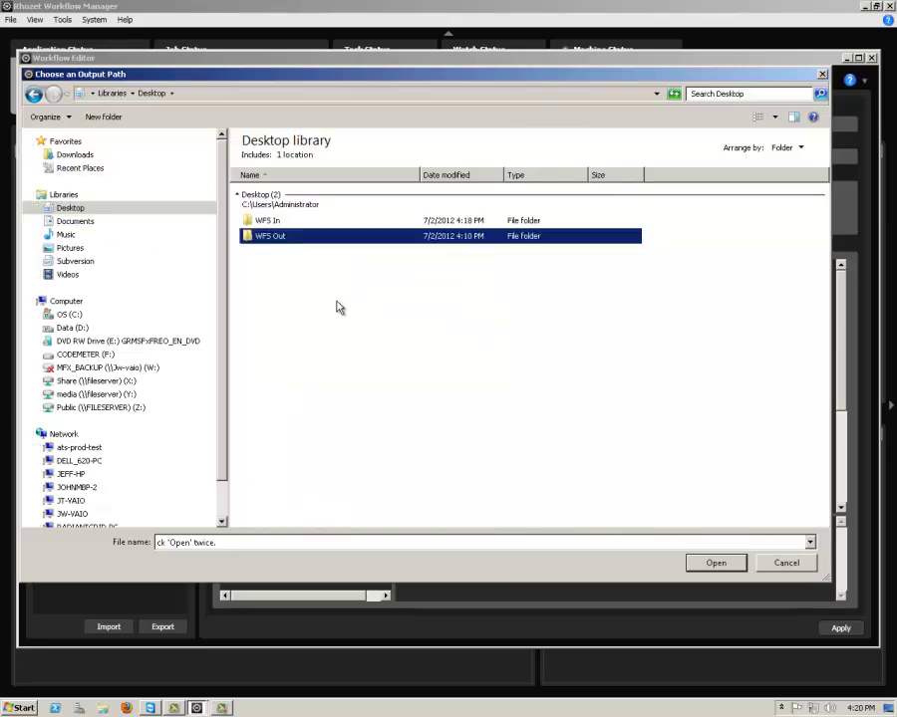
left_click(716, 563)
left_click(715, 563)
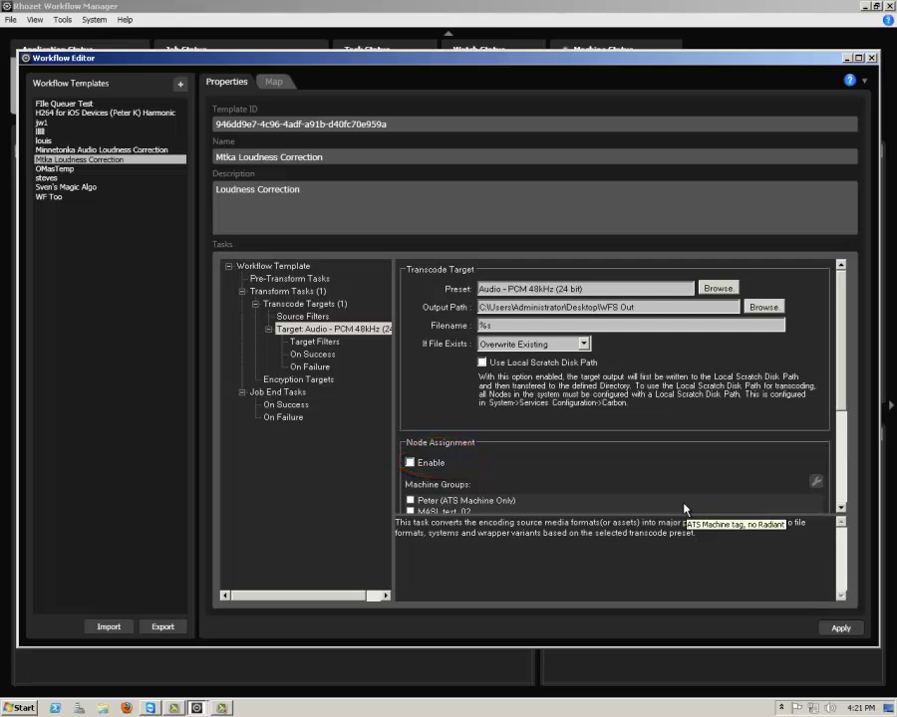
left_click(409, 462)
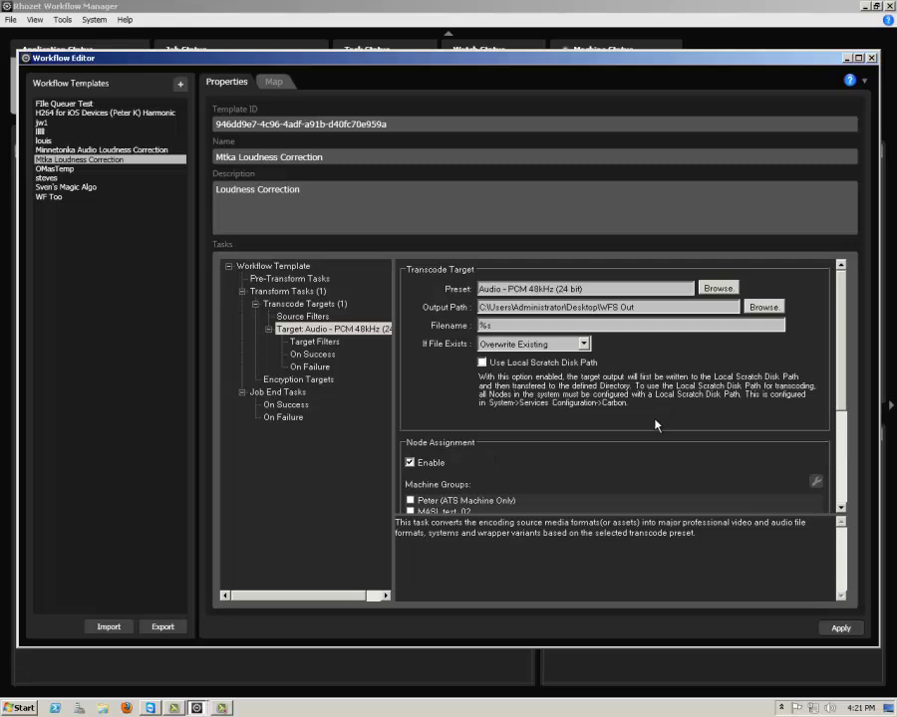
Add a filter under the target's Target Filters and choose the Minnetonka AudioTools Loudness Control preset from the System audio filters
left_click(319, 343)
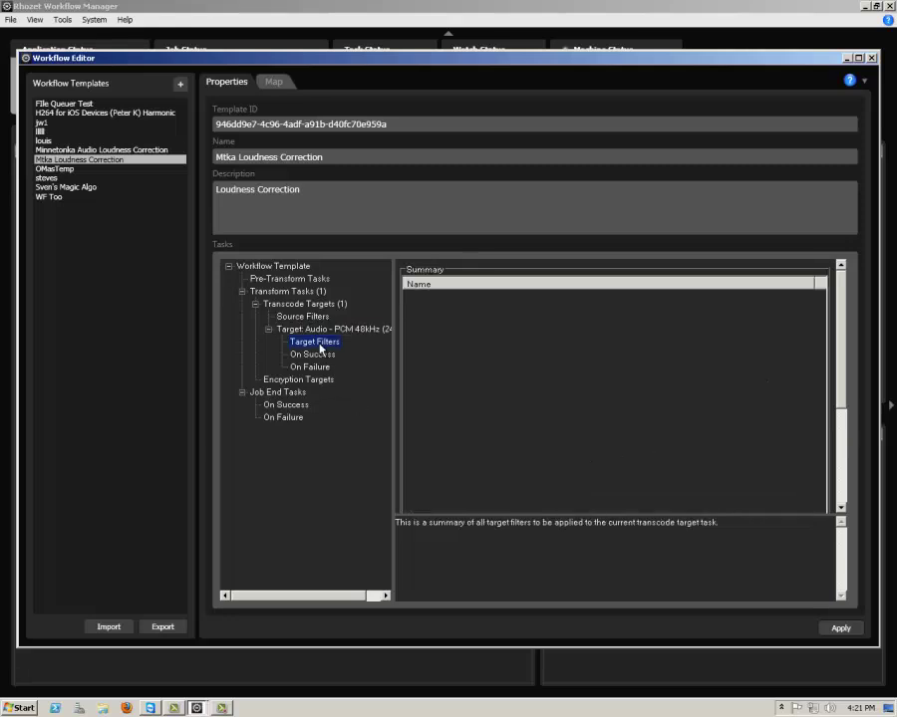
right_click(311, 345)
left_click(343, 365)
left_click(711, 289)
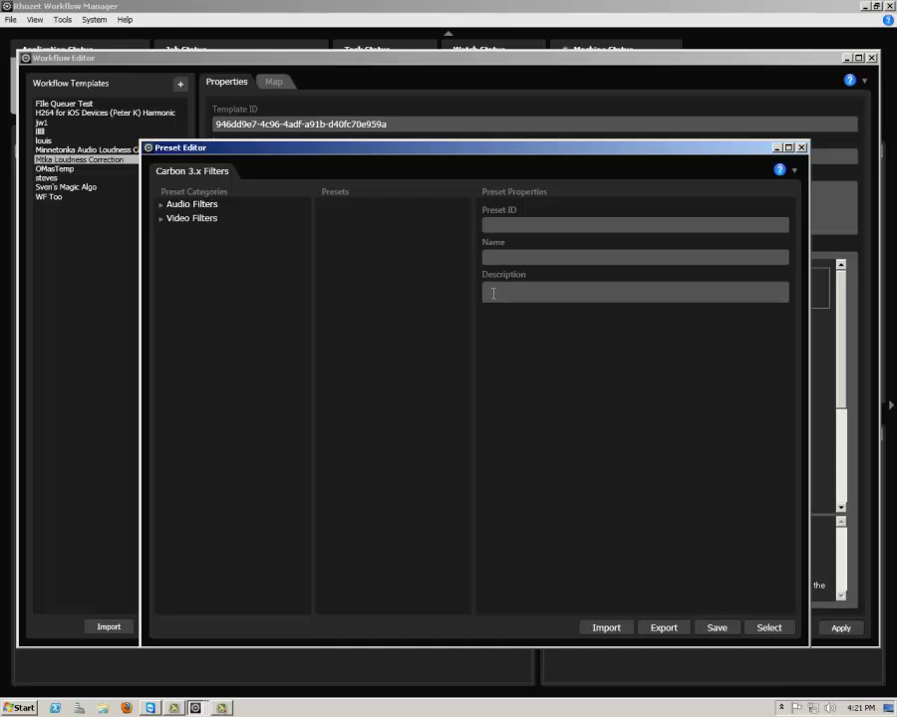
left_click(182, 207)
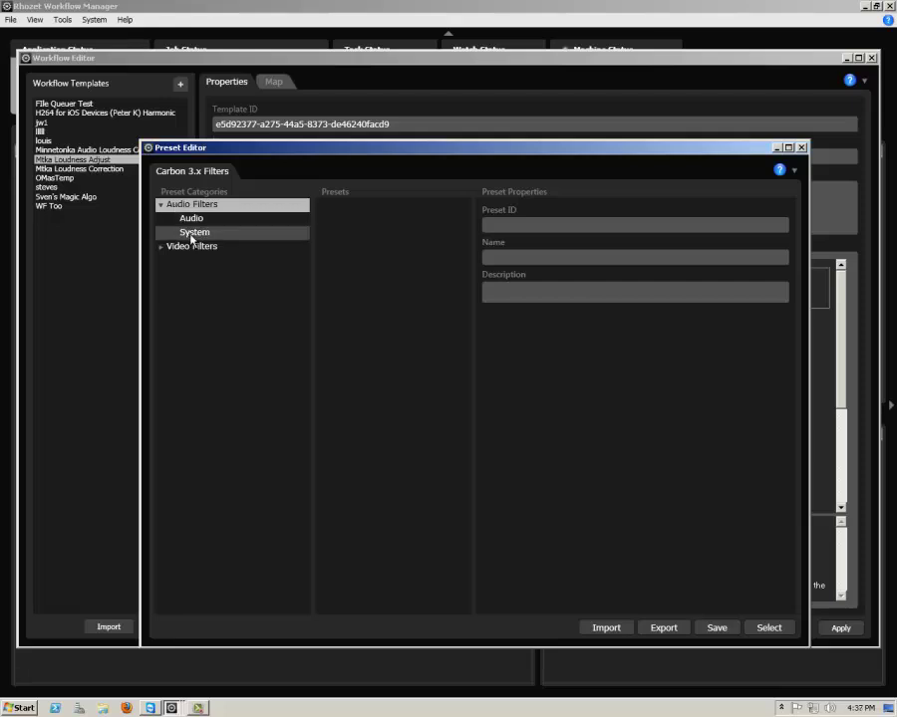
left_click(197, 233)
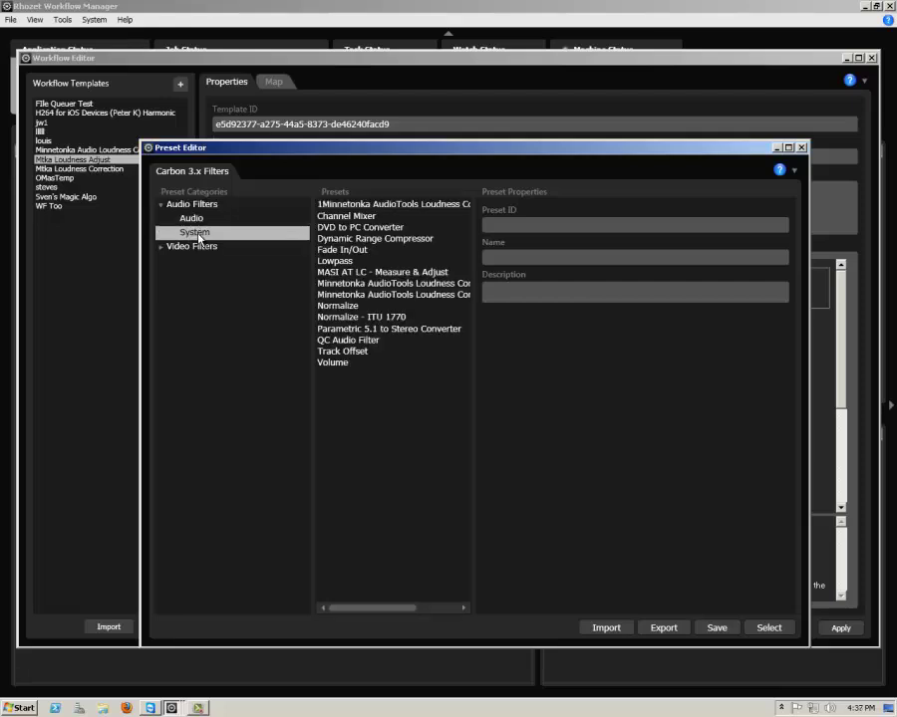
left_click(443, 284)
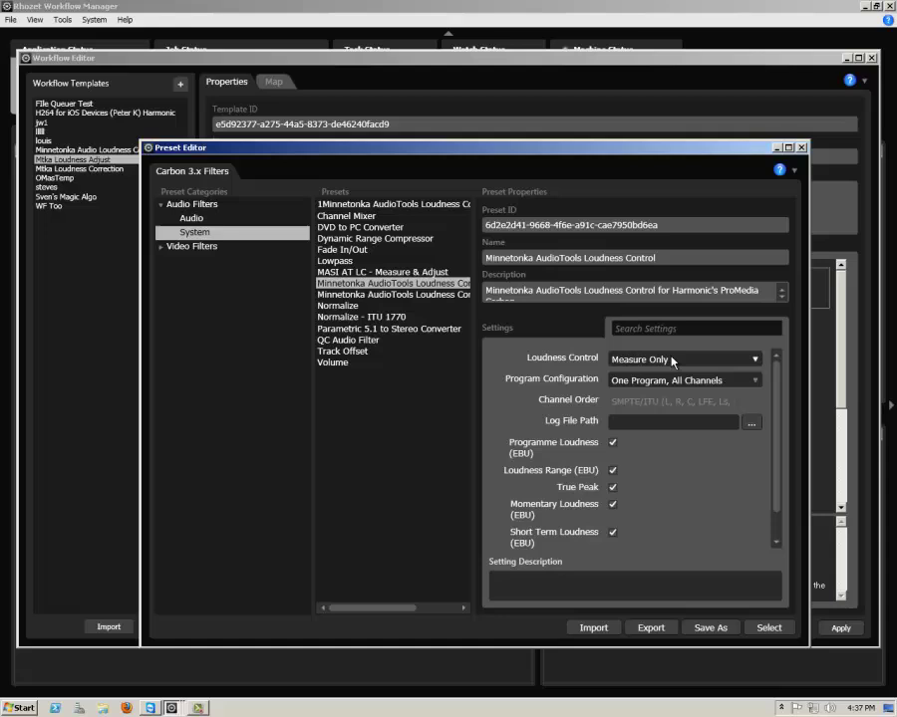
Set the preset's Loudness Control to Measure and Adjust, and apply the preset as the template's target filter
left_click(754, 361)
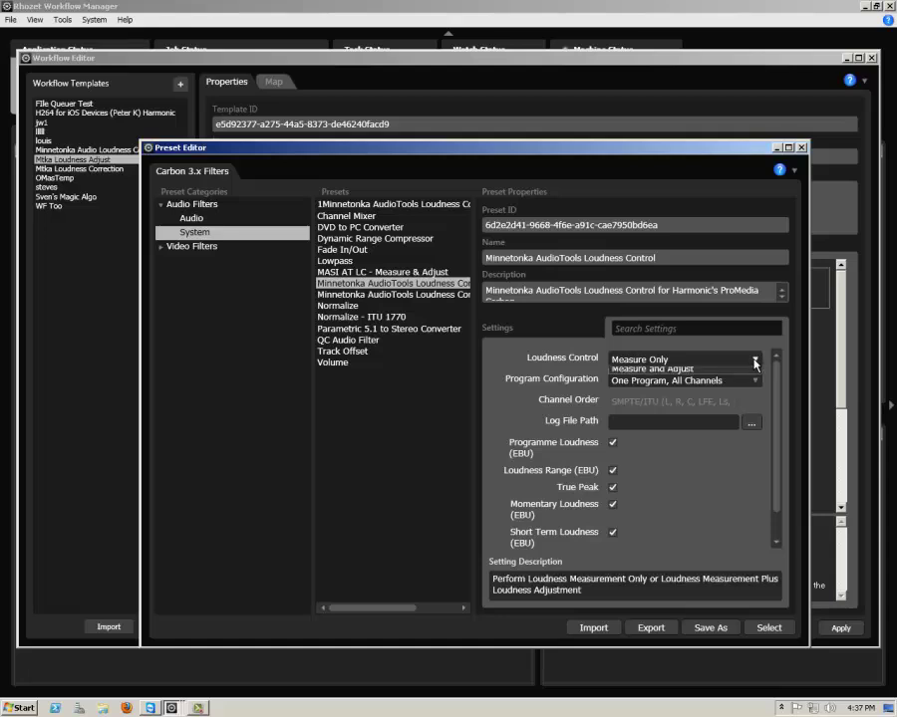
left_click(739, 387)
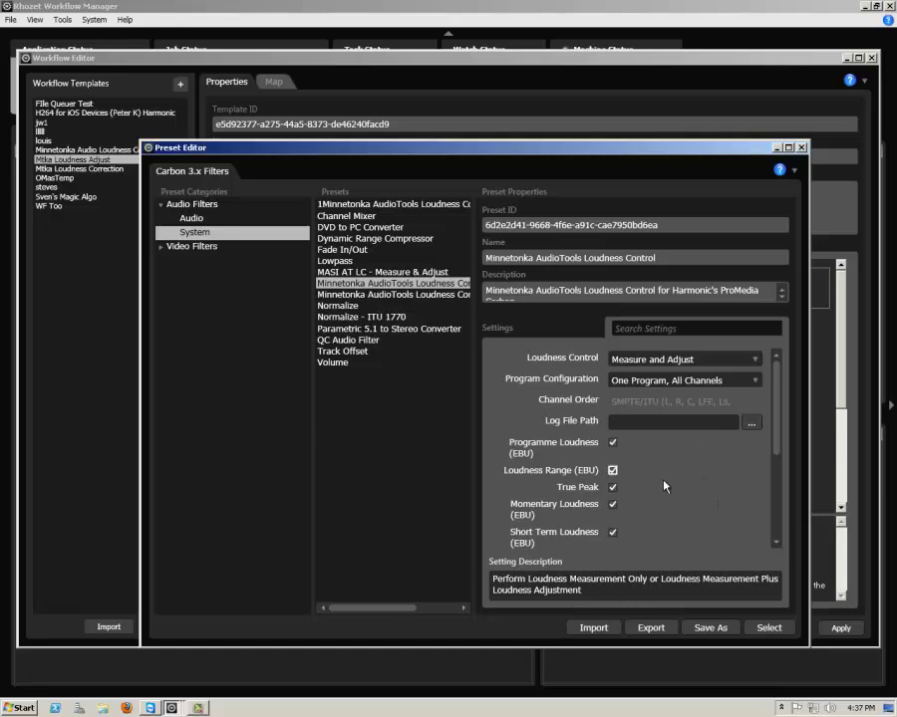
scroll(752, 477, "down", 3)
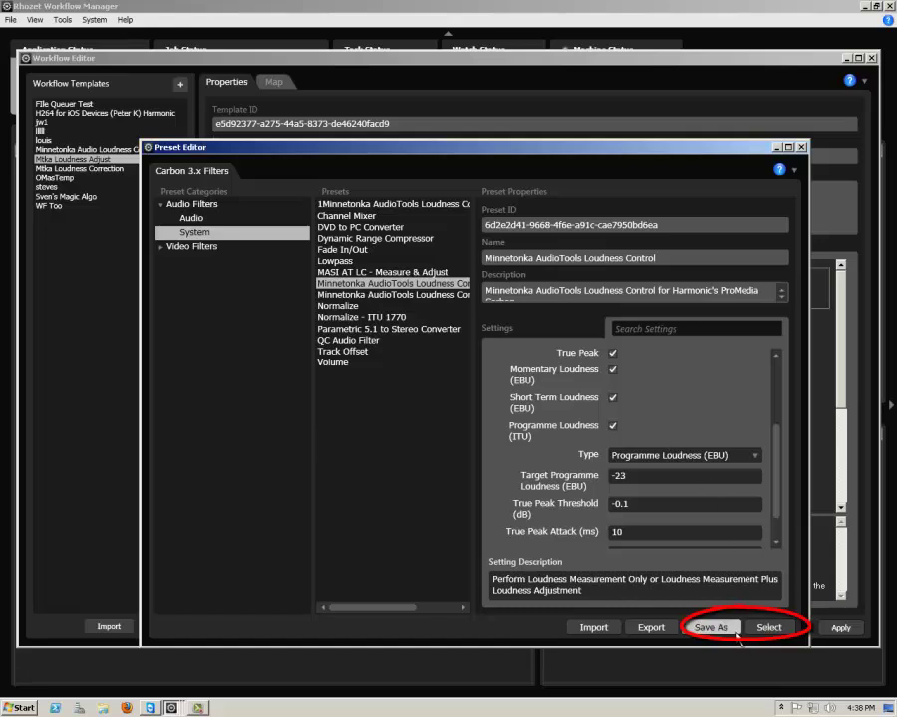
left_click(773, 630)
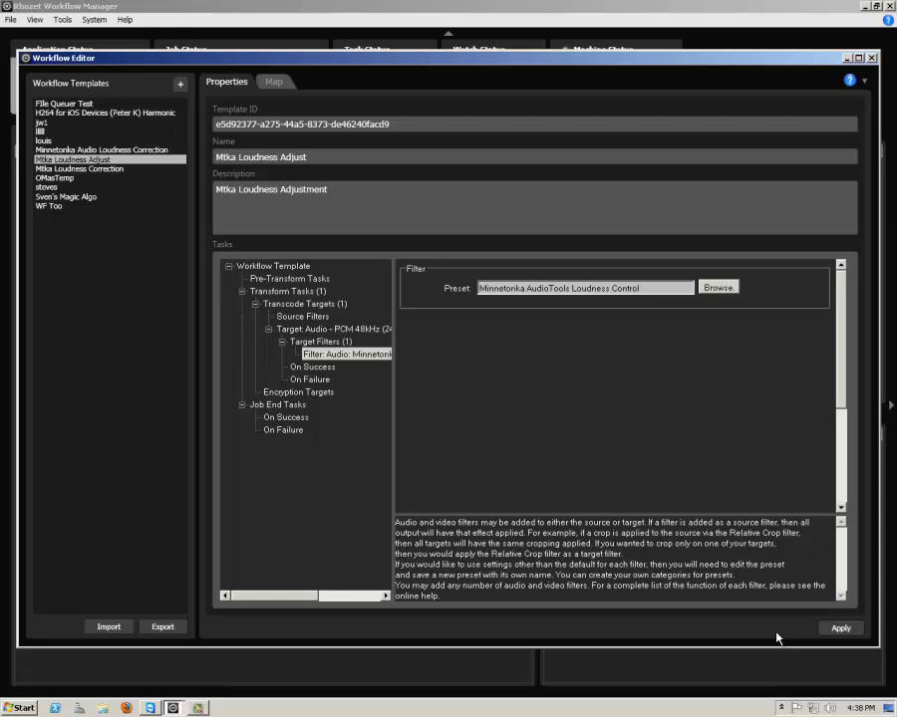
left_click(831, 627)
left_click(871, 57)
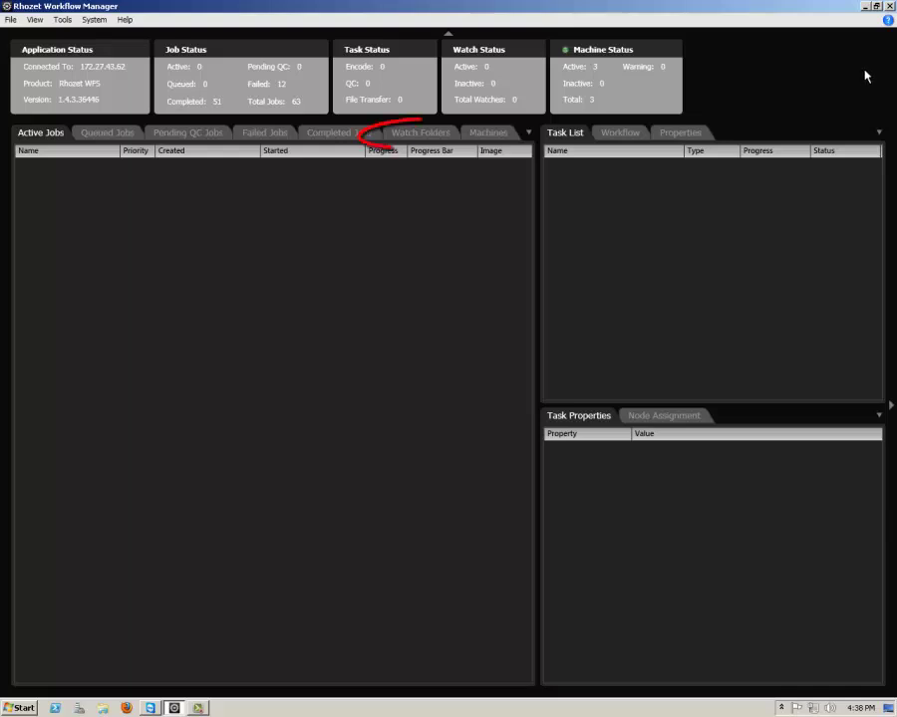
Start a new watch folder named "Mtka Loudness Watch Folder"
left_click(411, 134)
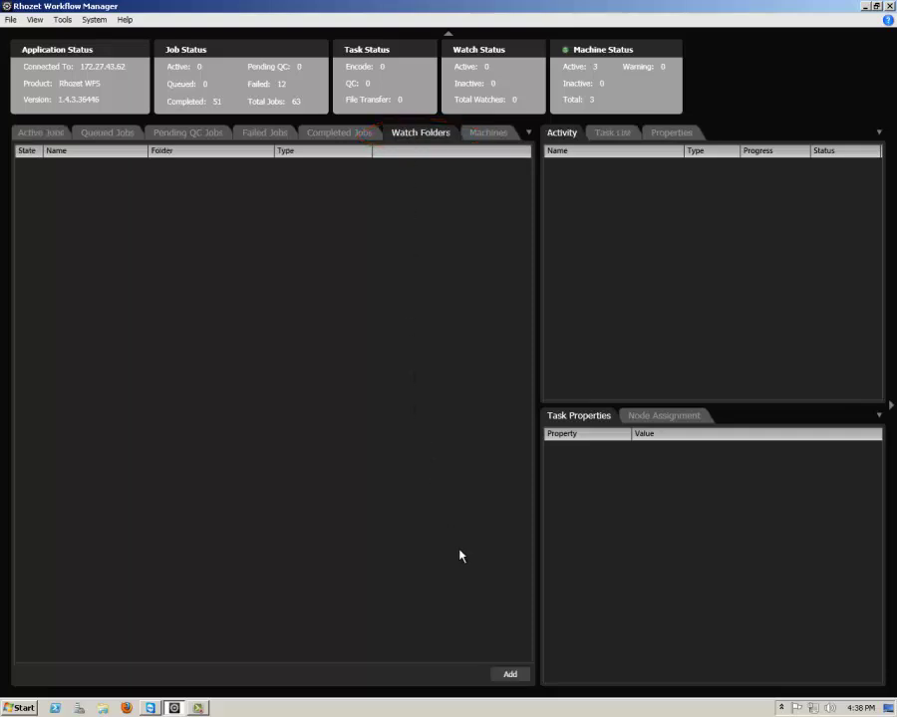
left_click(507, 675)
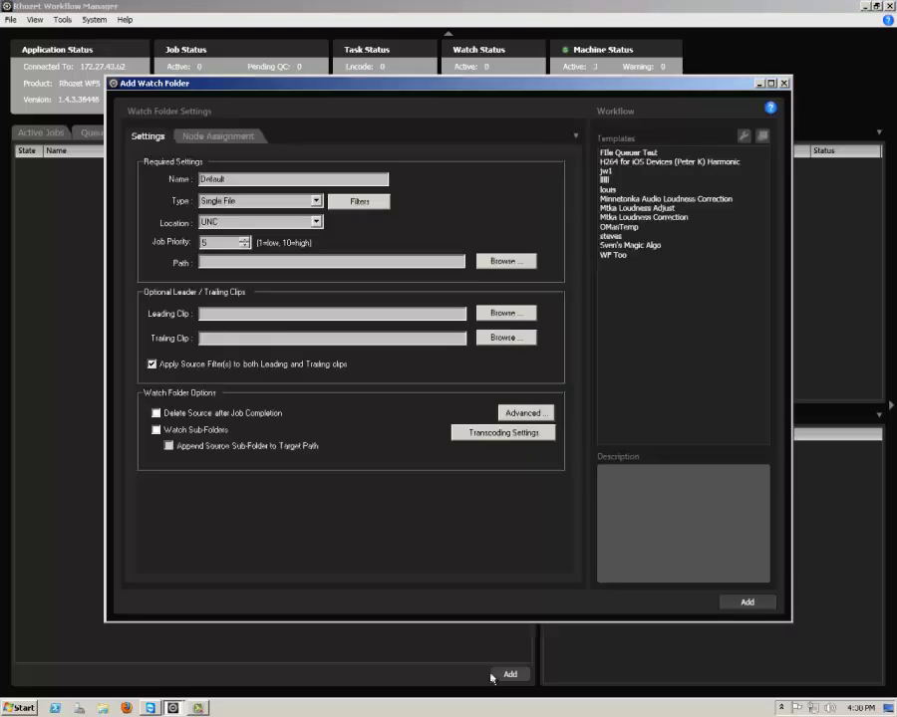
left_click(247, 178)
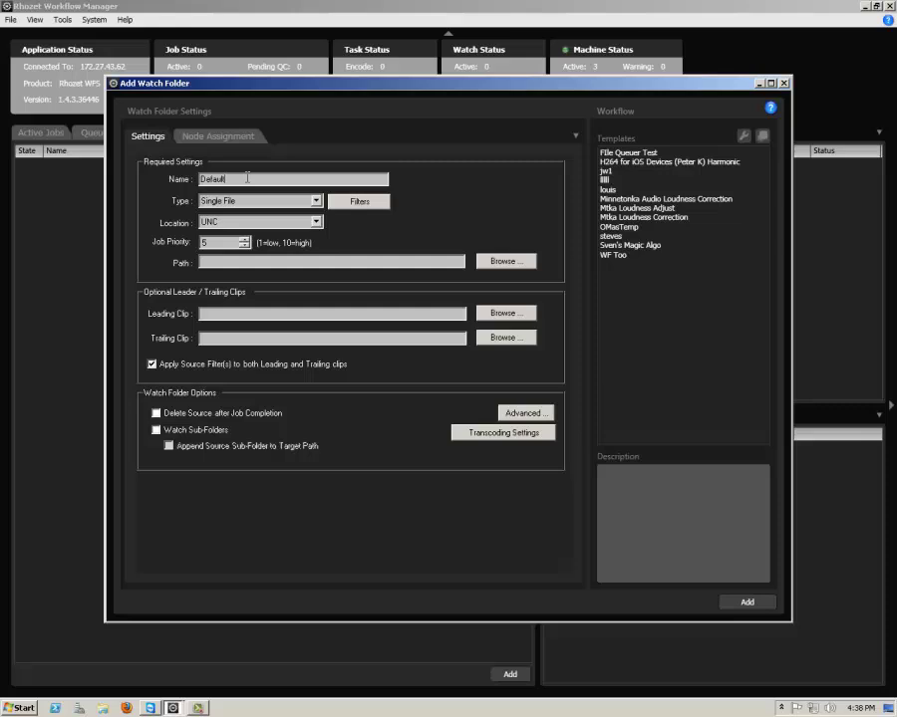
left_click_drag(247, 179, 152, 175)
type("Mtka Loudness Watch Folder")
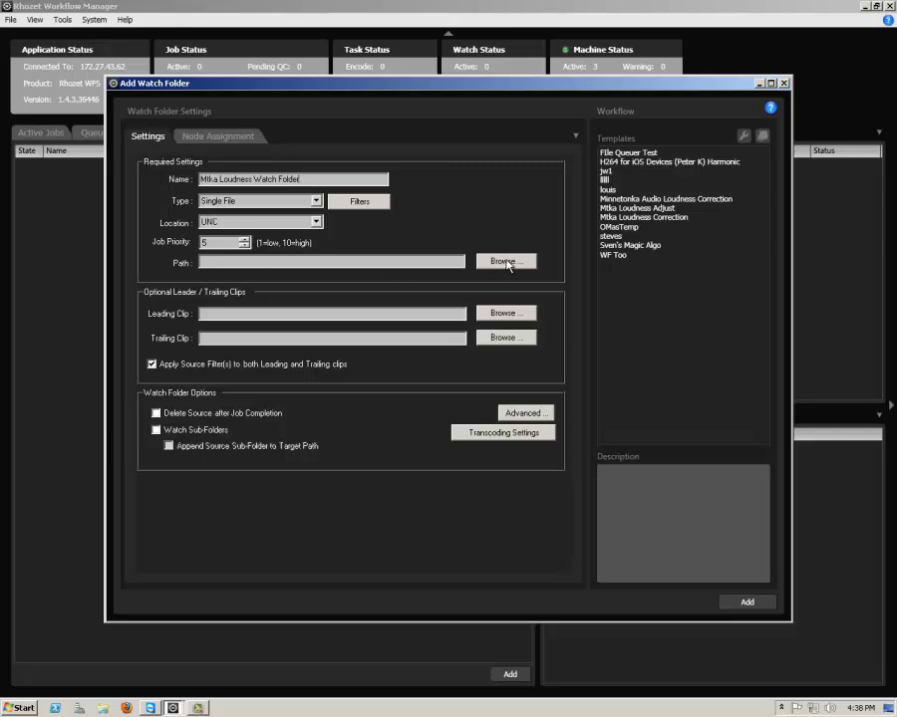
Set the watch folder's path to the WFS In folder on the Desktop
left_click(505, 261)
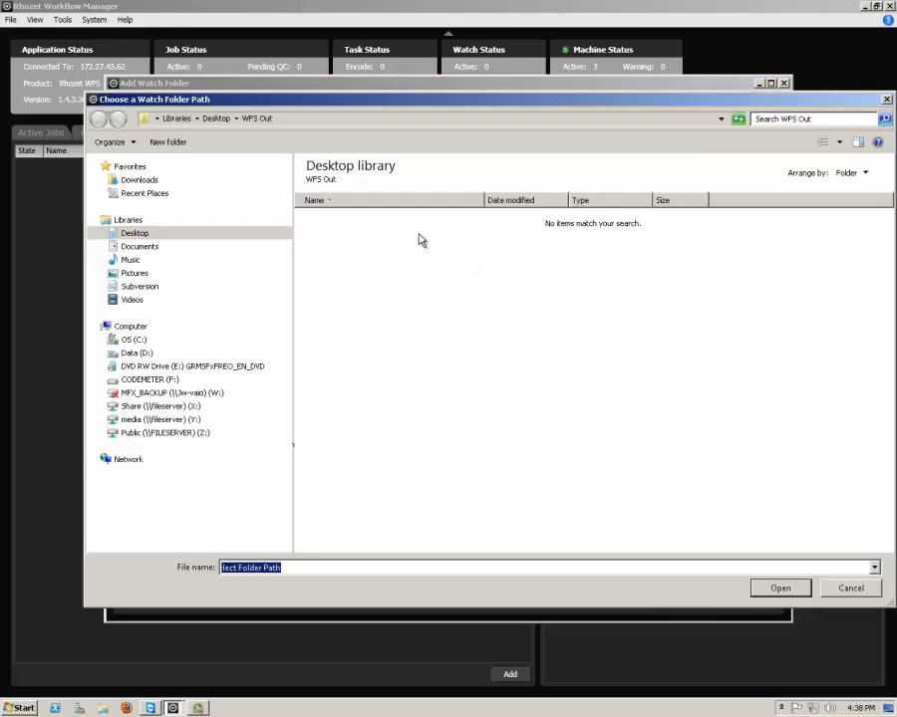
left_click(218, 119)
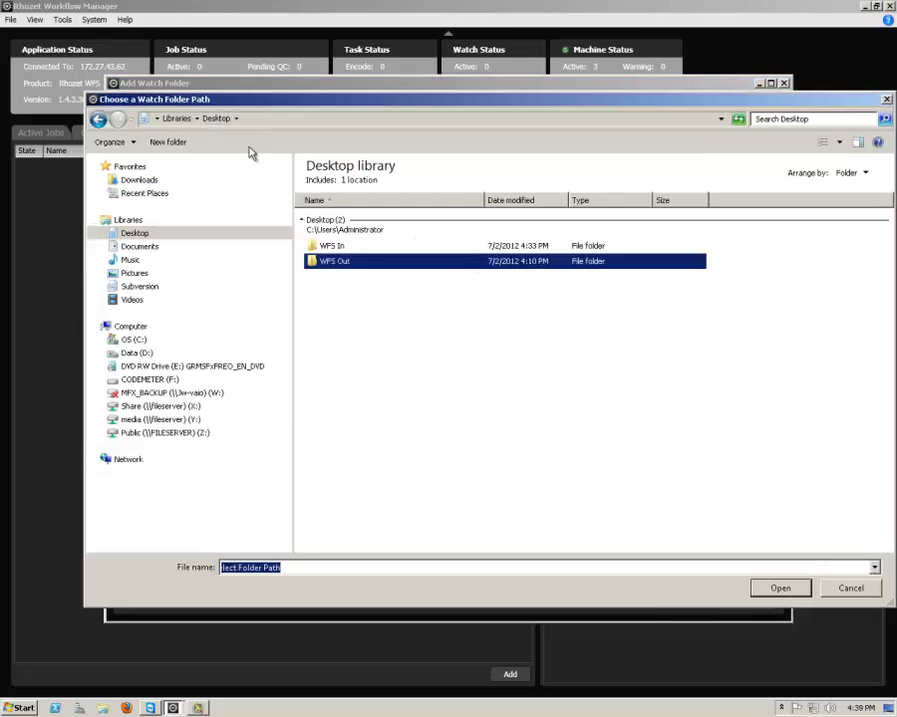
left_click(339, 247)
double_click(343, 248)
left_click(352, 220)
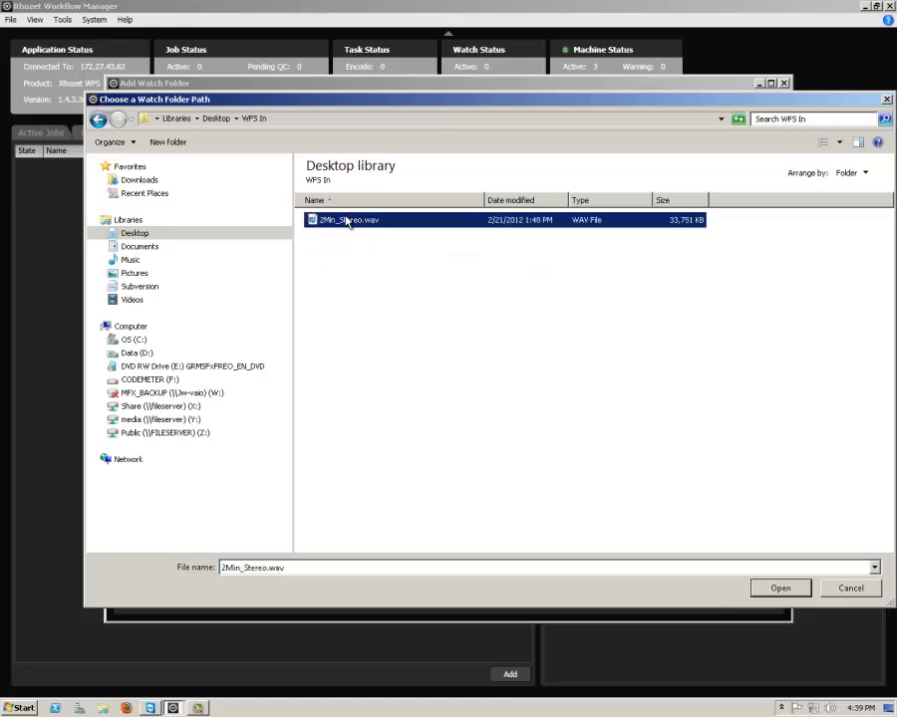
left_click(777, 589)
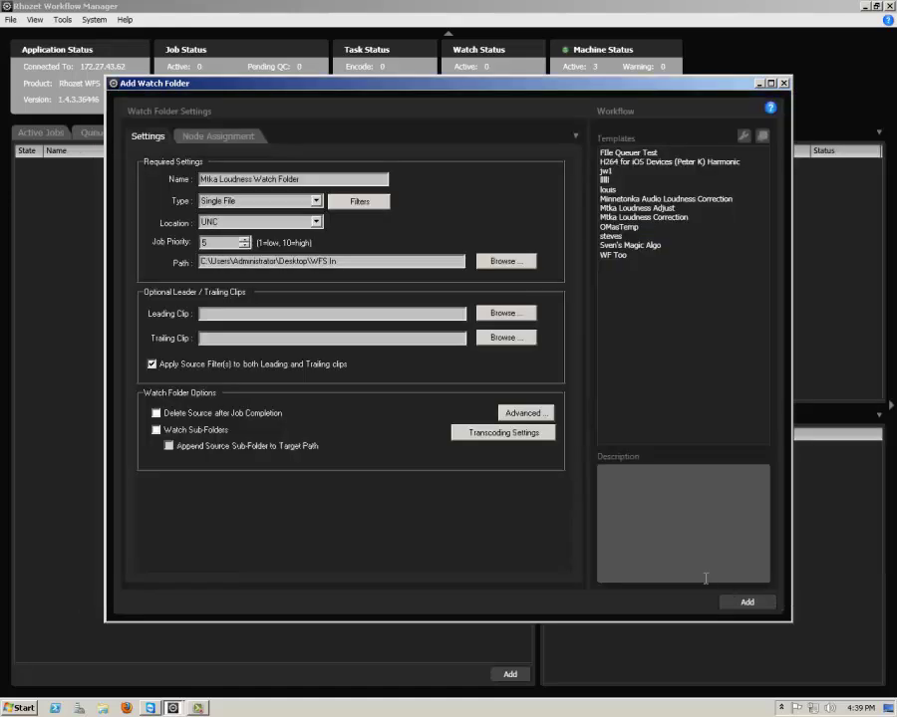
Add the watch folder with the Mtka Loudness Adjust workflow template and enable it
left_click(675, 209)
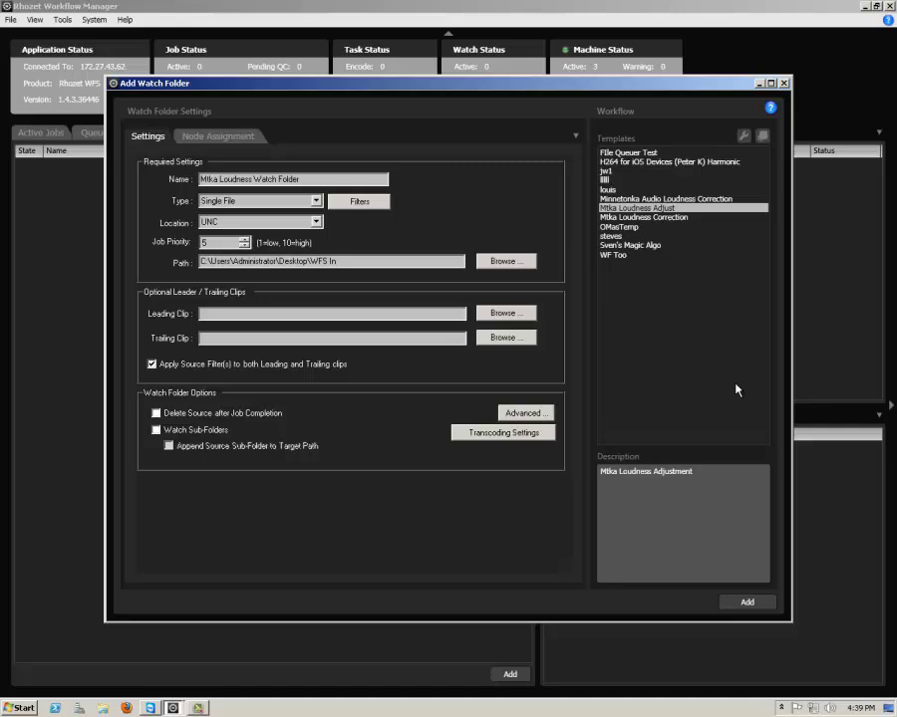
left_click(746, 603)
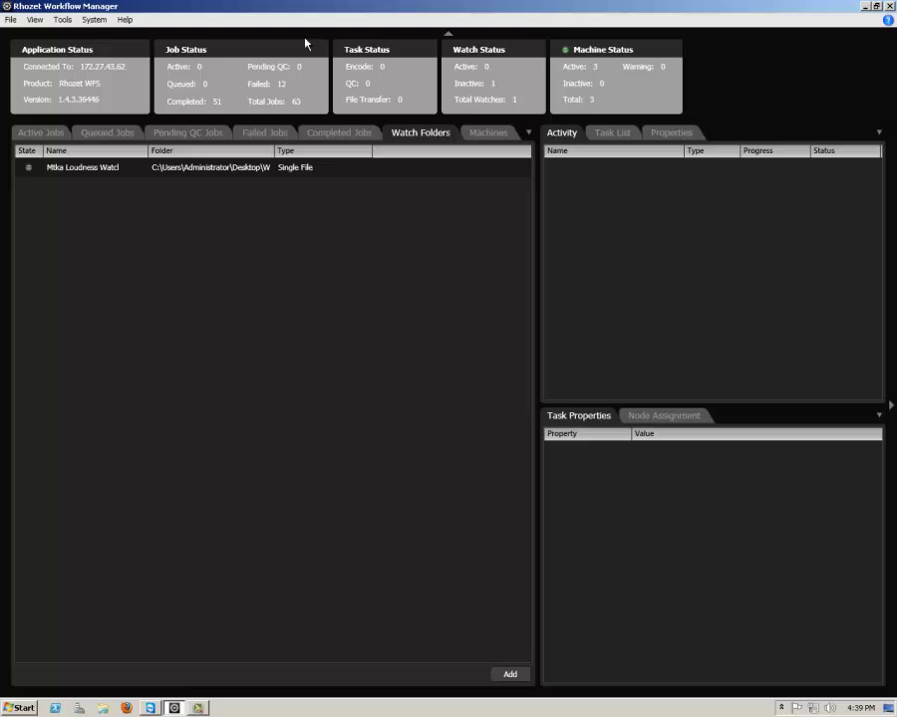
right_click(30, 176)
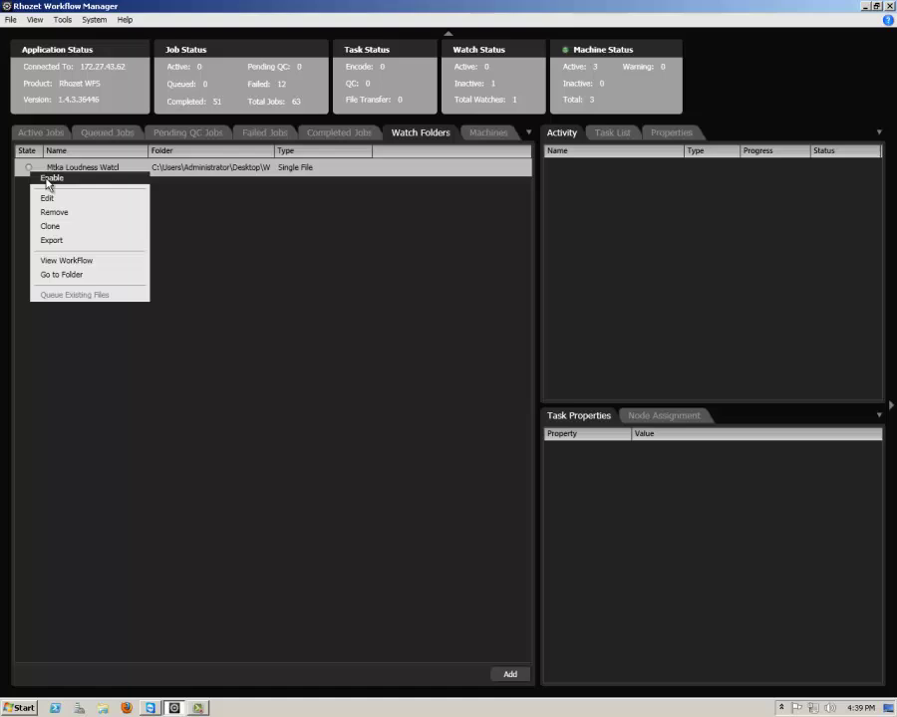
left_click(53, 178)
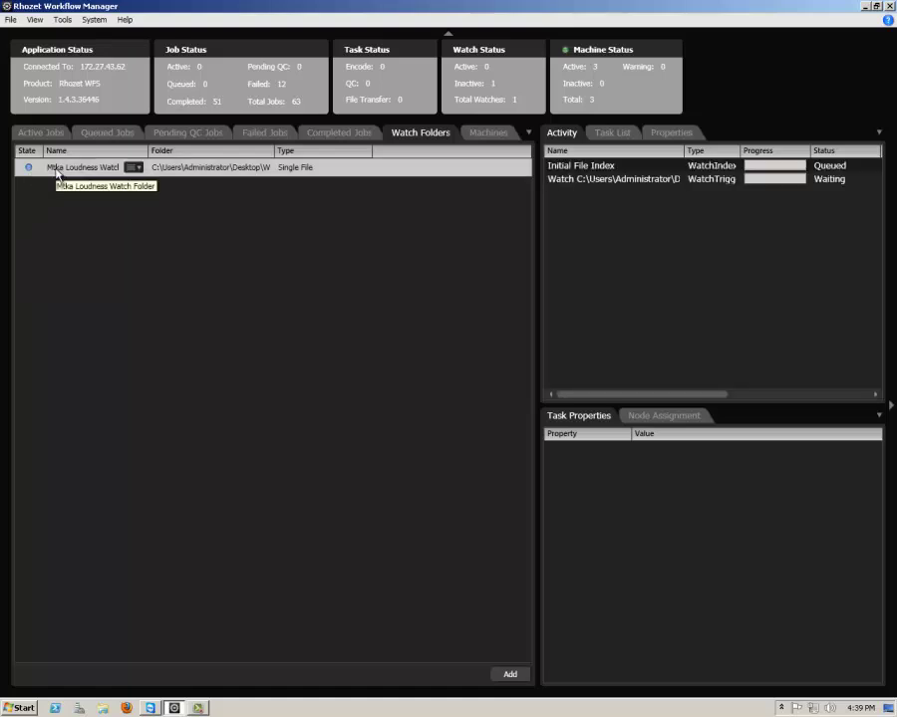